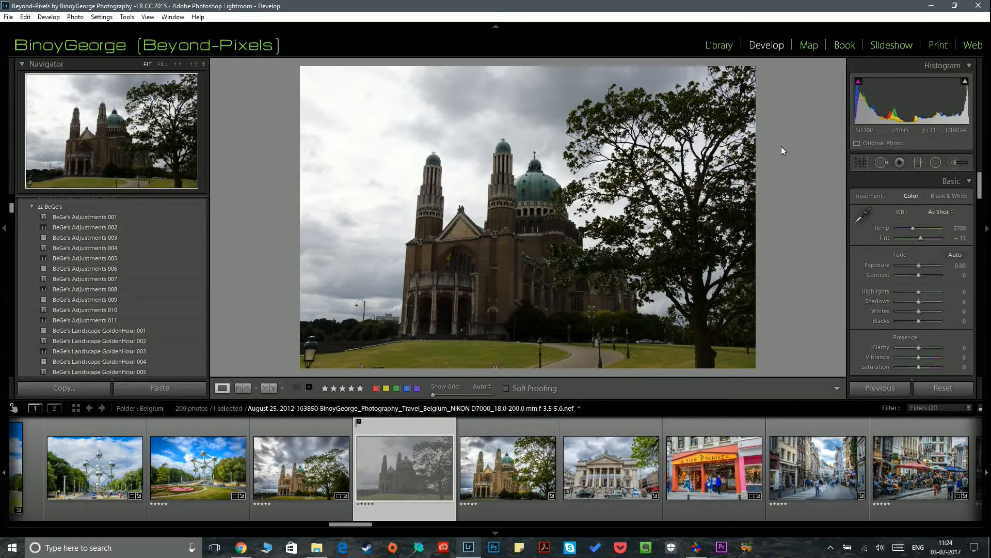
Hide the presets area and filmstrip to enlarge the photo, and set Highlights to -100 and Shadows to +71
{"action": "left_click", "coordinate": [4, 226]}
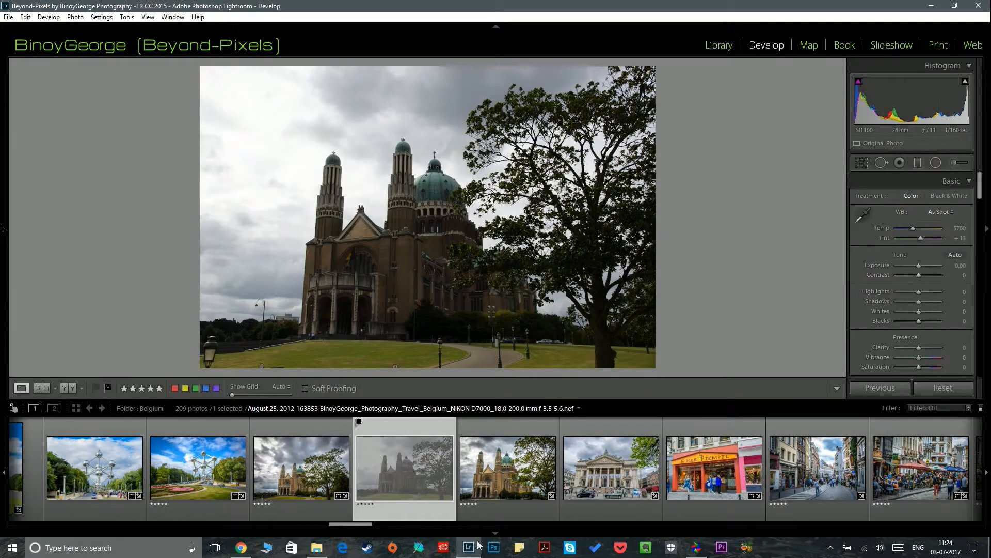
{"action": "left_click", "coordinate": [495, 533]}
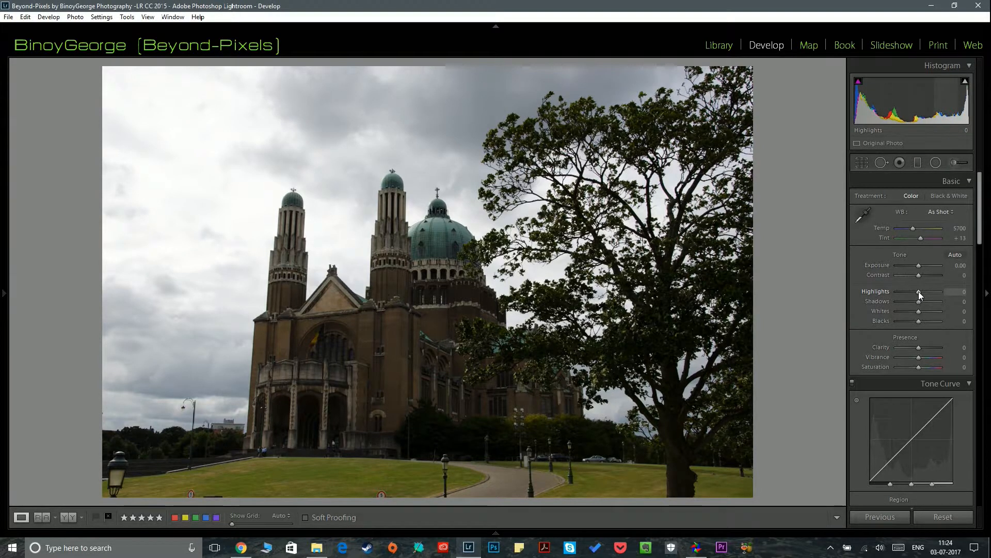
{"action": "left_click_drag", "start_coordinate": [918, 291], "coordinate": [891, 299]}
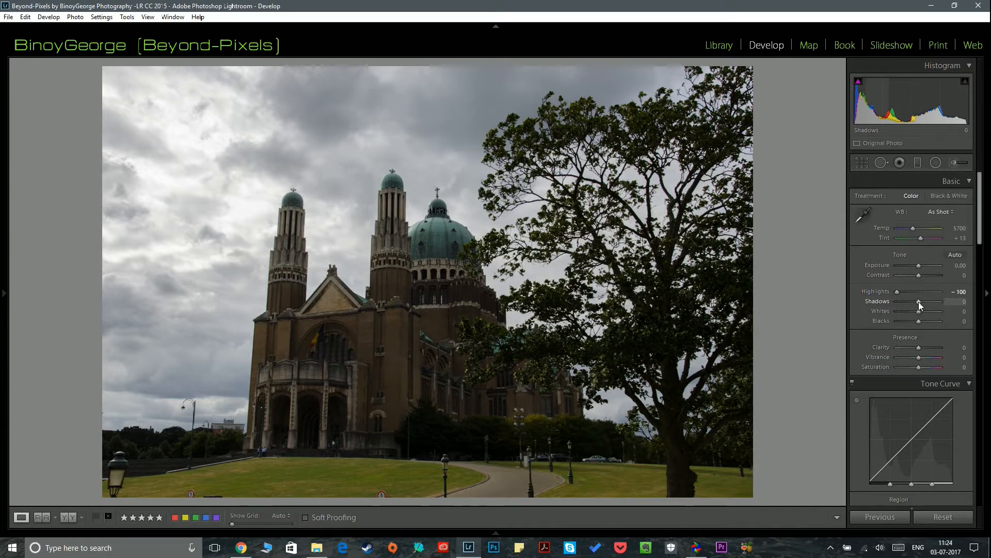
{"action": "left_click_drag", "start_coordinate": [920, 302], "coordinate": [934, 304]}
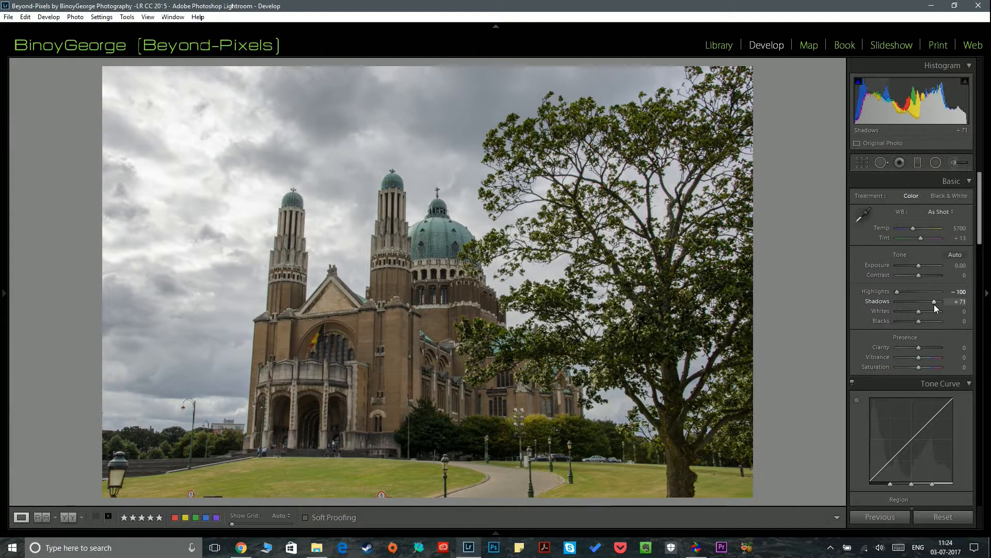
Set the photo's white and black points automatically, giving Whites +26 and Blacks -11
{"action": "left_click", "coordinate": [927, 312]}
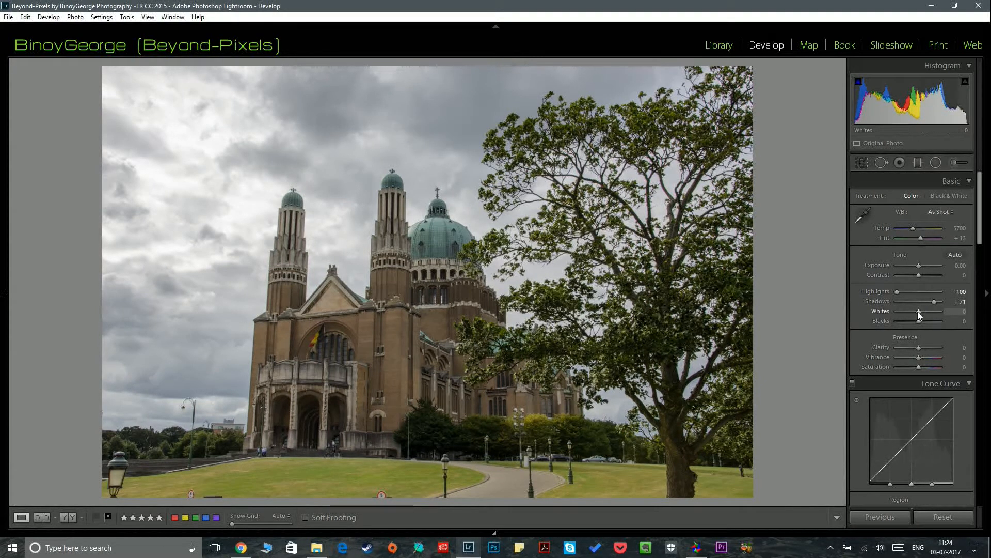
{"action": "mouse_move", "coordinate": [914, 313]}
{"action": "left_mouse_down"}
{"action": "mouse_move", "coordinate": [897, 313]}
{"action": "mouse_move", "coordinate": [930, 322]}
{"action": "mouse_move", "coordinate": [916, 326]}
{"action": "left_mouse_up"}
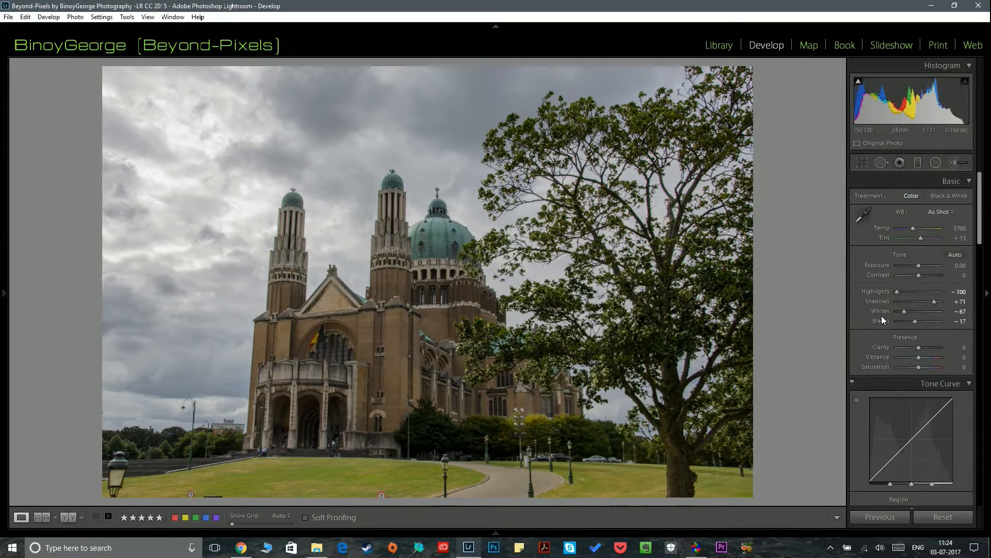
{"action": "key", "text": "shift"}
{"action": "key", "text": "shift"}
{"action": "double_click", "coordinate": [884, 310], "text": "shift"}
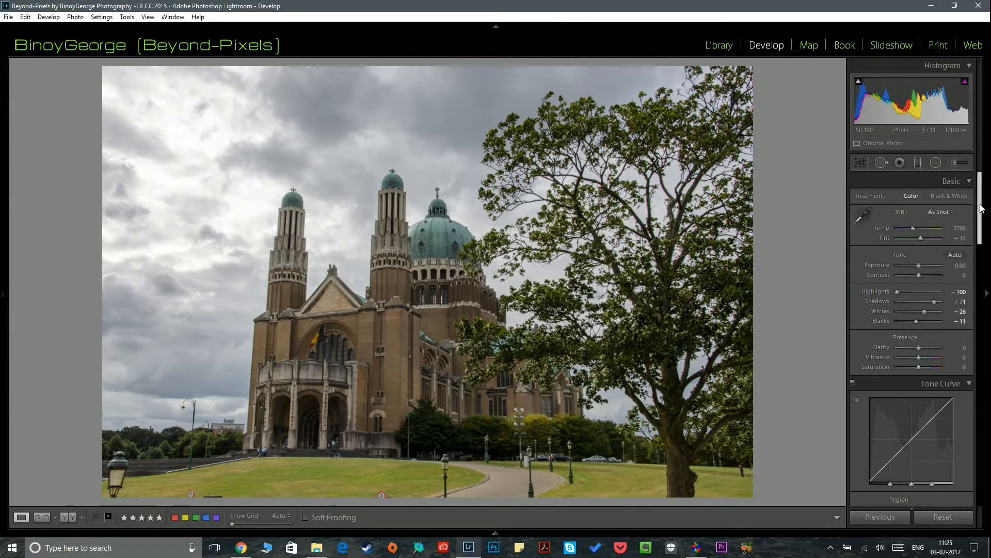
Set the photo's Clarity to +36
{"action": "left_click_drag", "start_coordinate": [982, 208], "coordinate": [982, 212]}
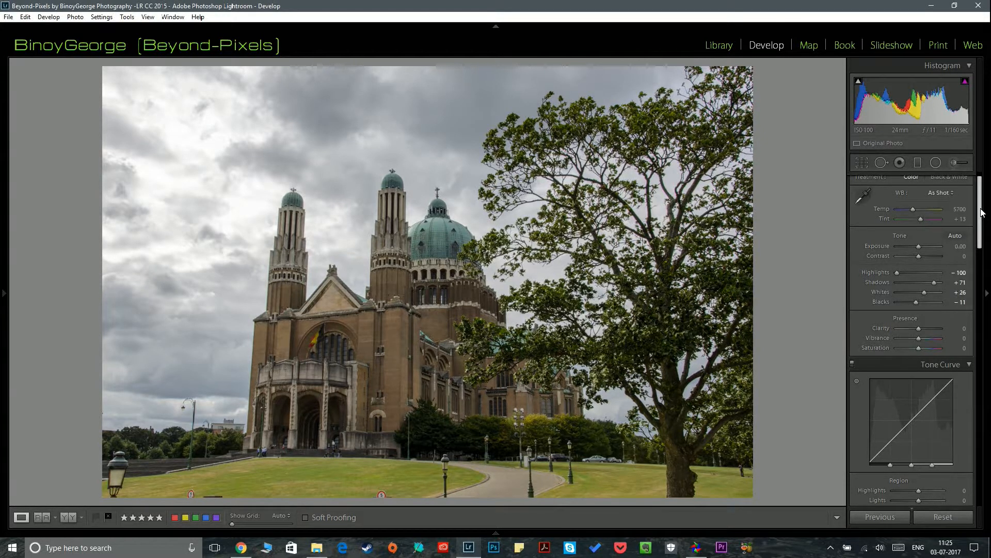
{"action": "scroll", "coordinate": [982, 212], "scroll_direction": "down", "scroll_amount": 1}
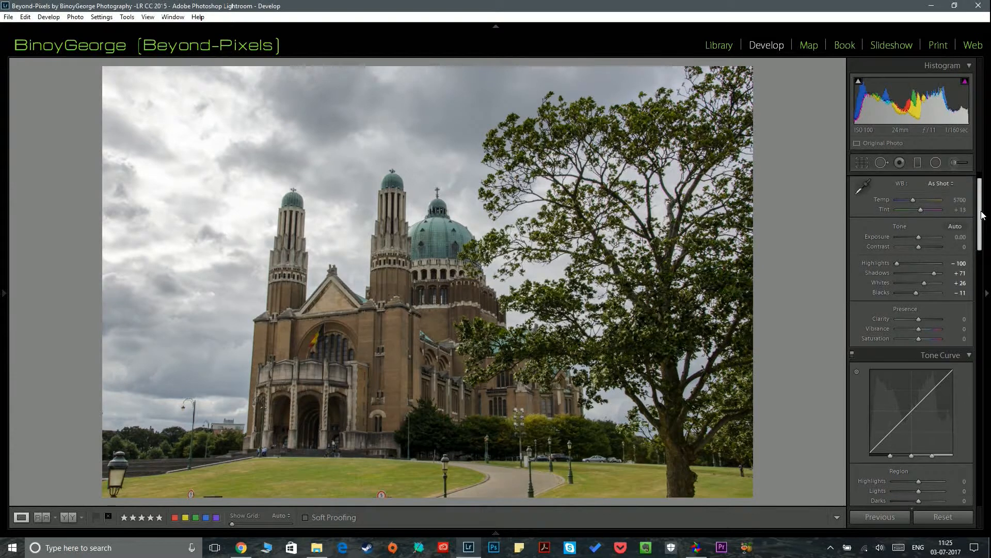
{"action": "left_click_drag", "start_coordinate": [924, 321], "coordinate": [927, 320]}
Set the sharpening Amount to 88 and its Detail to 57, leaving Masking at 0
{"action": "left_click_drag", "start_coordinate": [984, 240], "coordinate": [981, 340]}
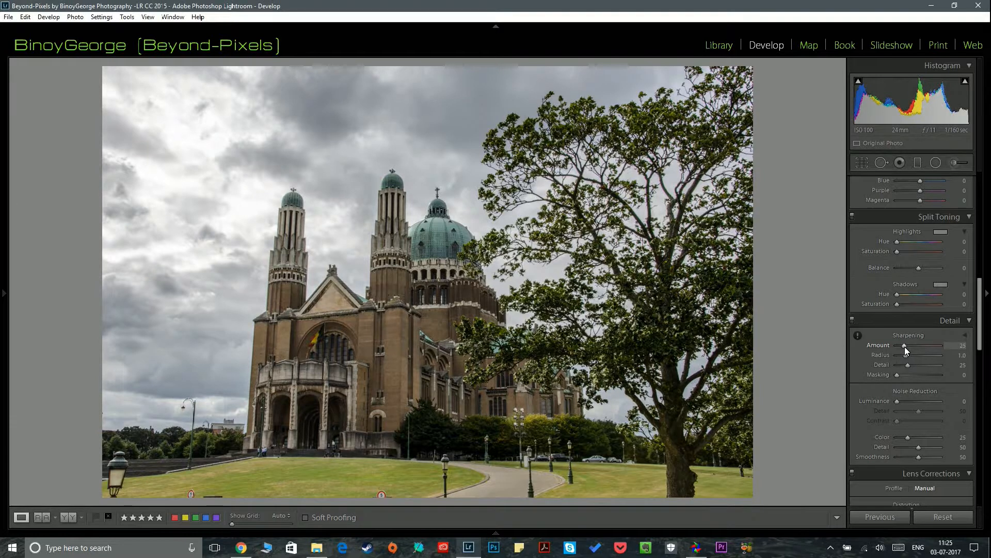
{"action": "left_click_drag", "start_coordinate": [905, 346], "coordinate": [922, 367]}
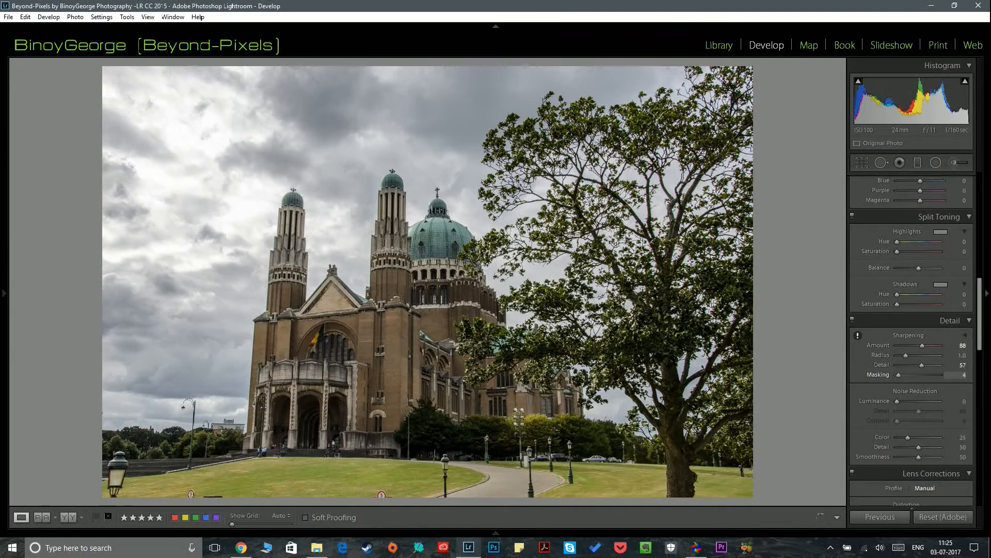
{"action": "mouse_move", "coordinate": [898, 374]}
{"action": "left_mouse_down"}
{"action": "mouse_move", "coordinate": [927, 377]}
{"action": "mouse_move", "coordinate": [888, 376]}
{"action": "left_mouse_up"}
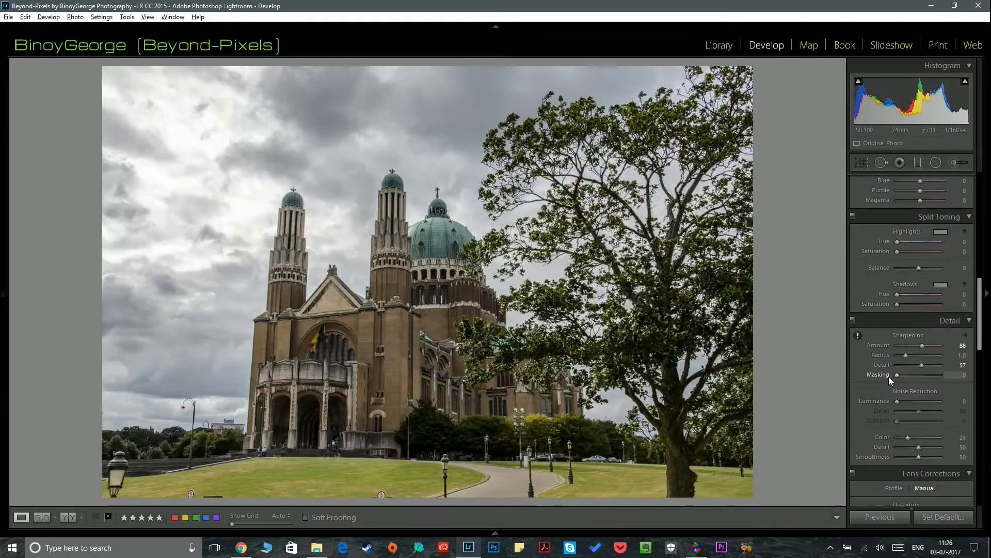
Set the sharpening Masking to 82 while previewing the edge mask in black and white
{"action": "key", "text": "alt"}
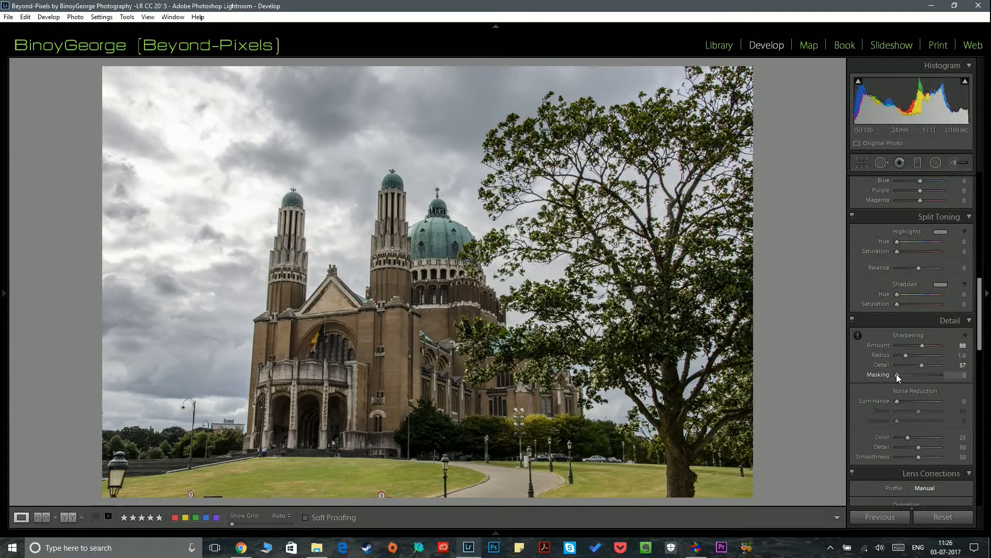
{"action": "key", "text": "alt"}
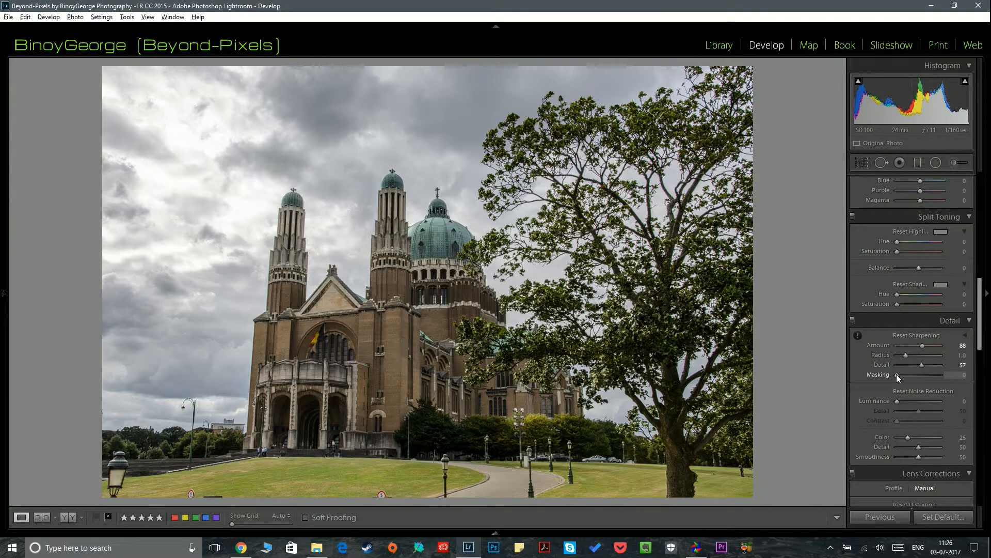
{"action": "left_click_drag", "start_coordinate": [896, 374], "coordinate": [928, 377]}
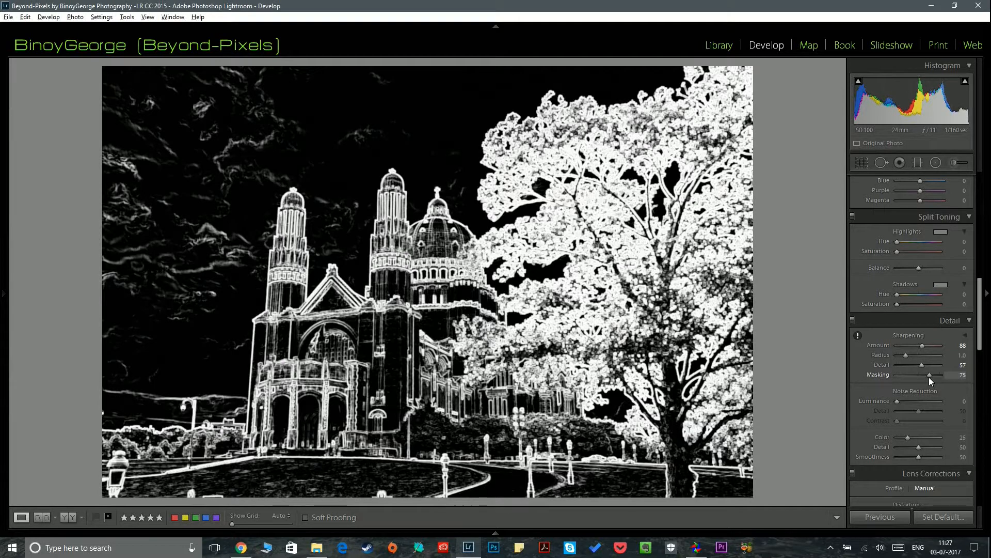
{"action": "left_click_drag", "start_coordinate": [929, 377], "coordinate": [934, 376]}
{"action": "left_click_drag", "start_coordinate": [935, 377], "coordinate": [933, 378]}
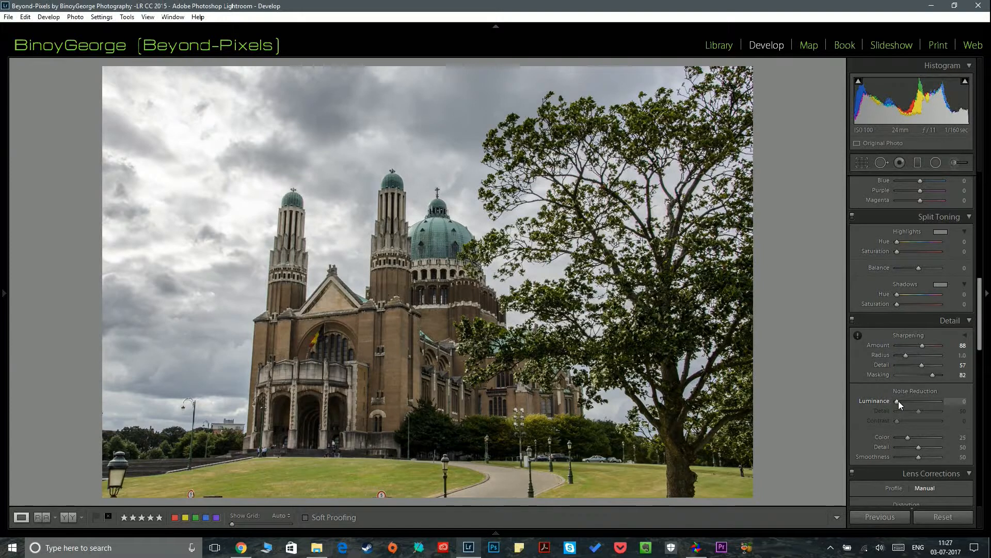
Set the Luminance noise reduction to 20
{"action": "left_click_drag", "start_coordinate": [898, 401], "coordinate": [911, 401]}
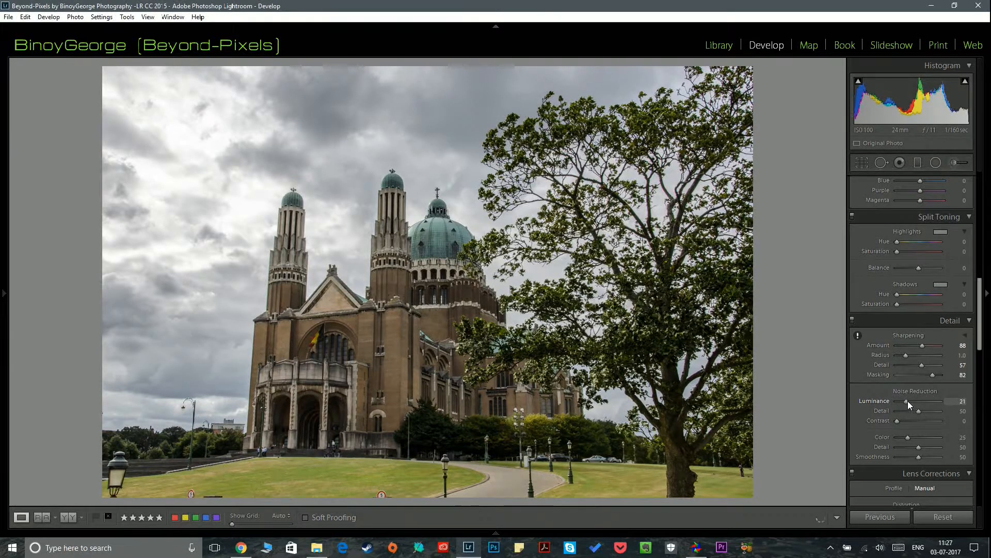
{"action": "left_click_drag", "start_coordinate": [908, 401], "coordinate": [908, 401]}
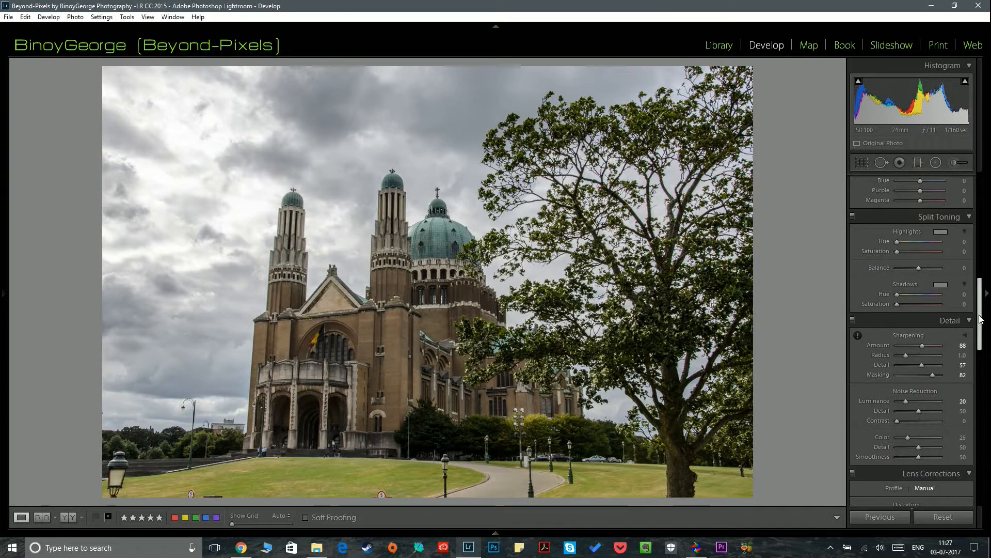
Try Dehaze at positive amounts and at -100 and reset it to 0, deleting the mail alert that pops up
{"action": "left_click_drag", "start_coordinate": [980, 319], "coordinate": [986, 444]}
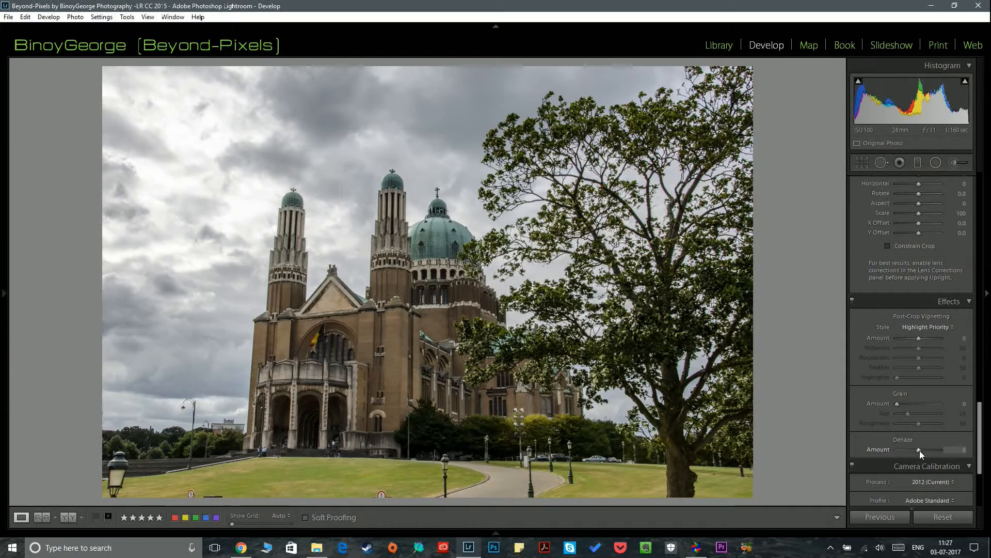
{"action": "left_click_drag", "start_coordinate": [920, 451], "coordinate": [932, 451]}
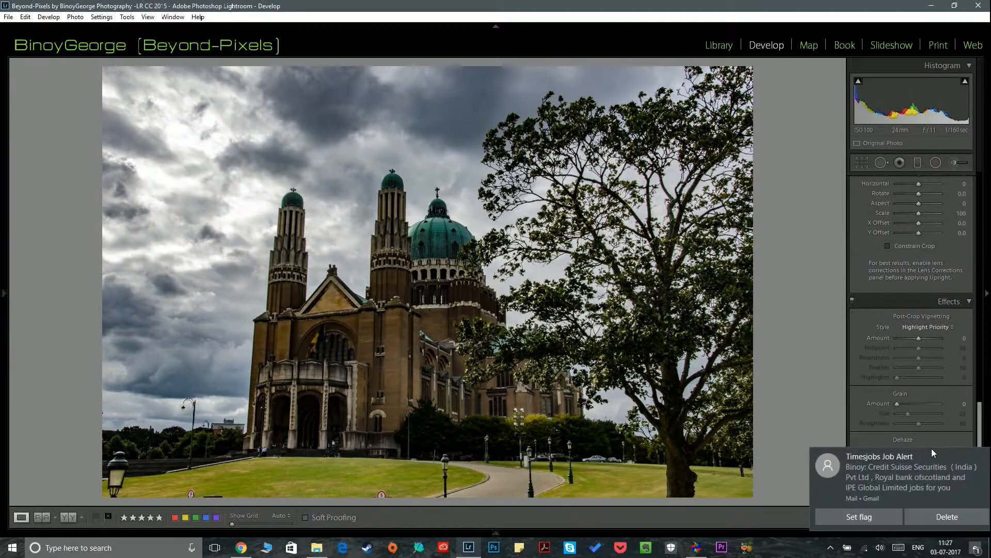
{"action": "left_click", "coordinate": [943, 517]}
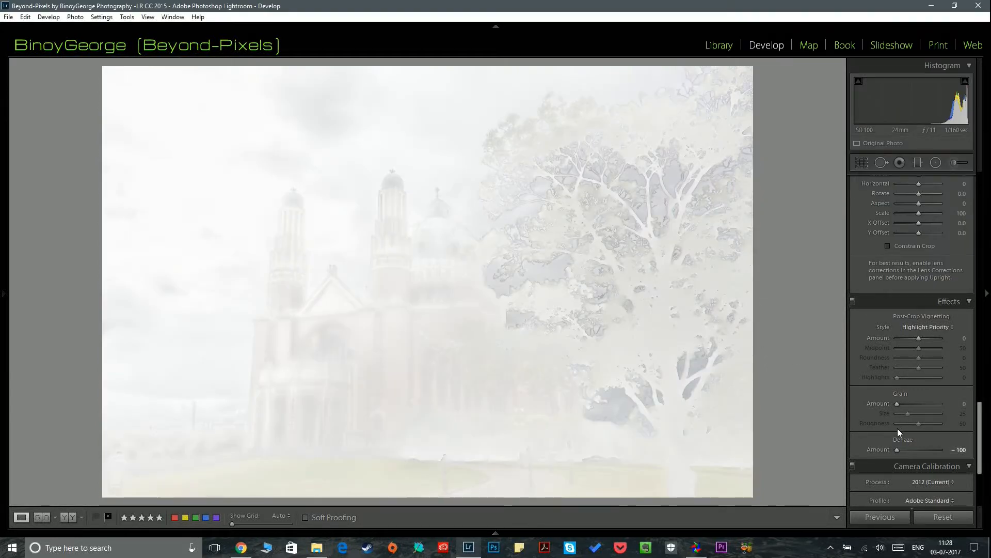
{"action": "double_click", "coordinate": [881, 451]}
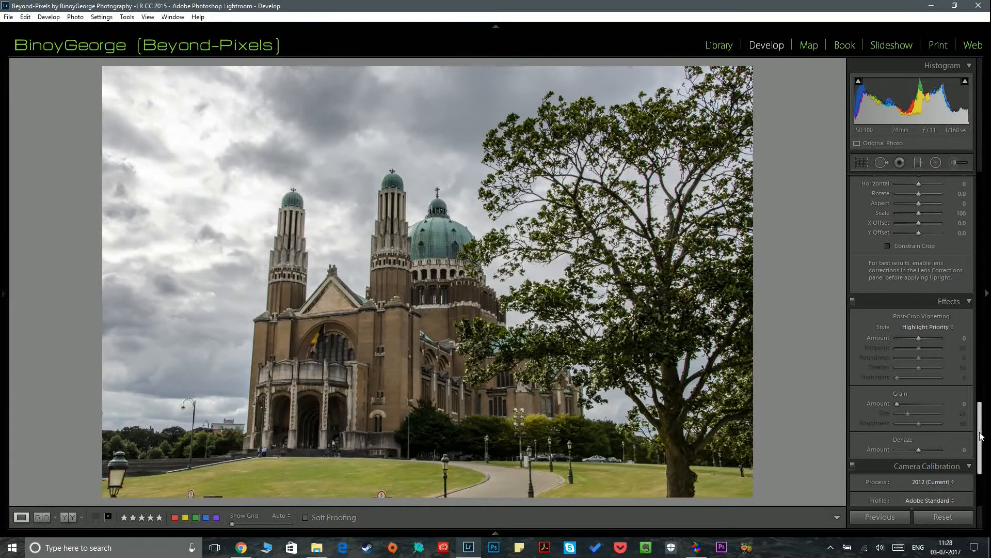
{"action": "scroll", "coordinate": [983, 407], "scroll_direction": "up", "scroll_amount": 3}
{"action": "left_click_drag", "start_coordinate": [983, 408], "coordinate": [985, 334]}
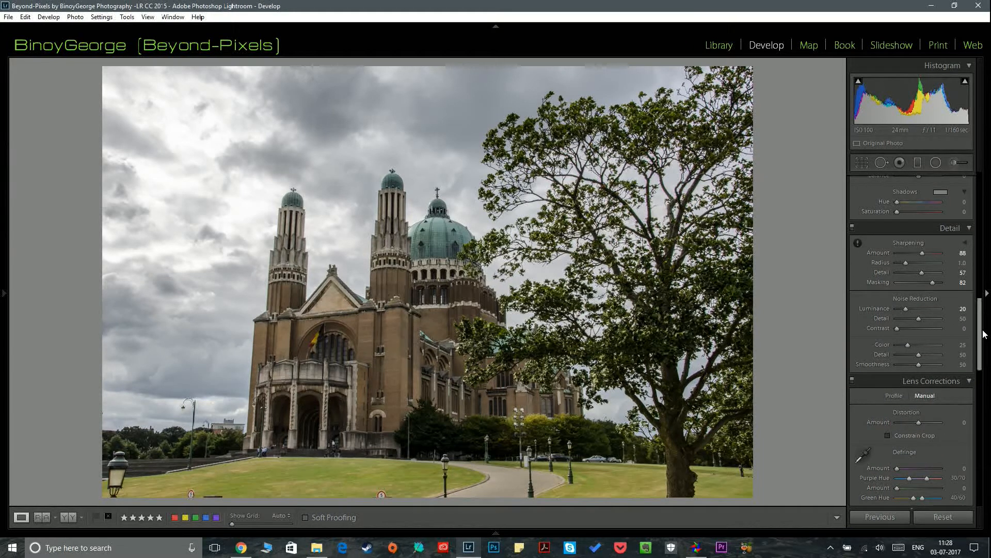
{"action": "left_click", "coordinate": [984, 334]}
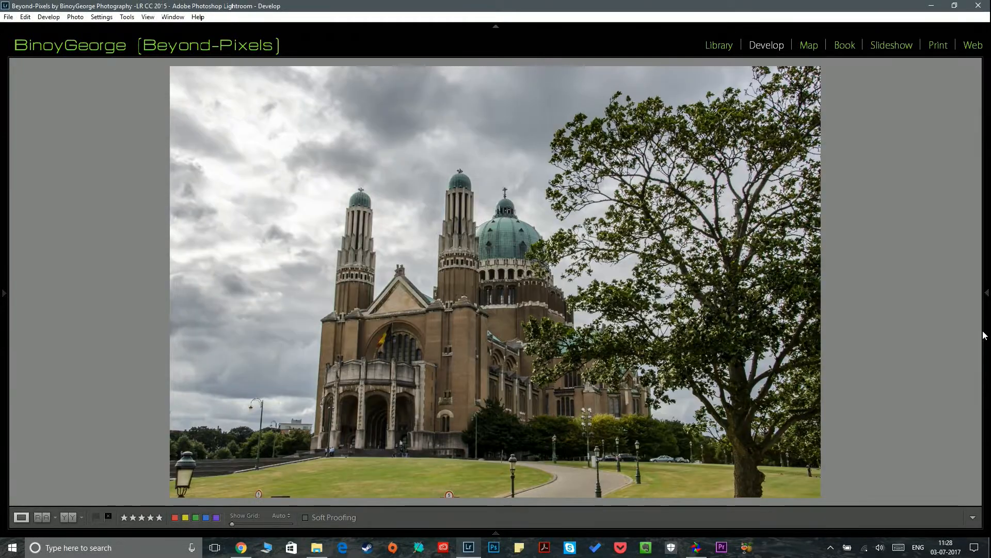
{"action": "left_click", "coordinate": [984, 335]}
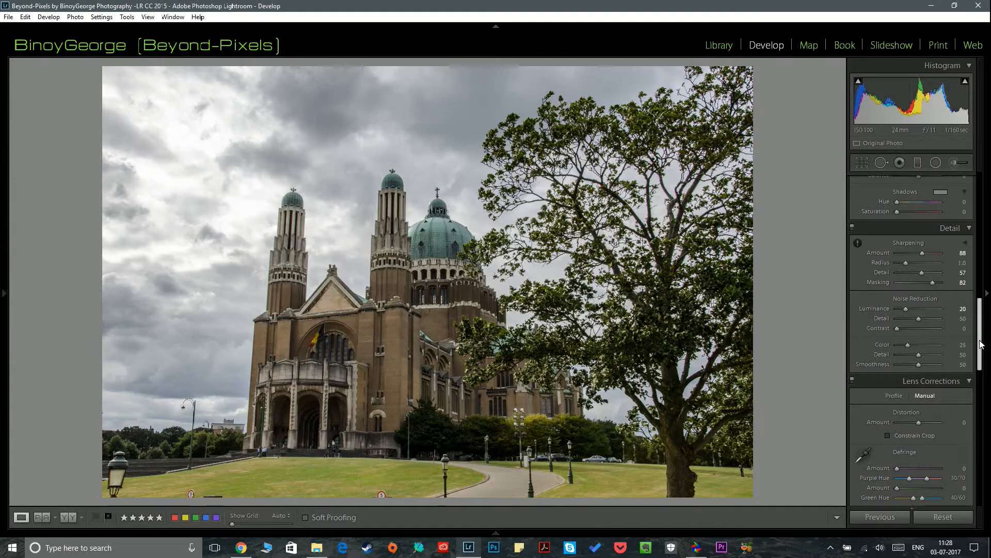
Try strong Dehaze amounts of +88 and +95 on the photo, and reset Dehaze to 0
{"action": "left_click_drag", "start_coordinate": [981, 345], "coordinate": [976, 449]}
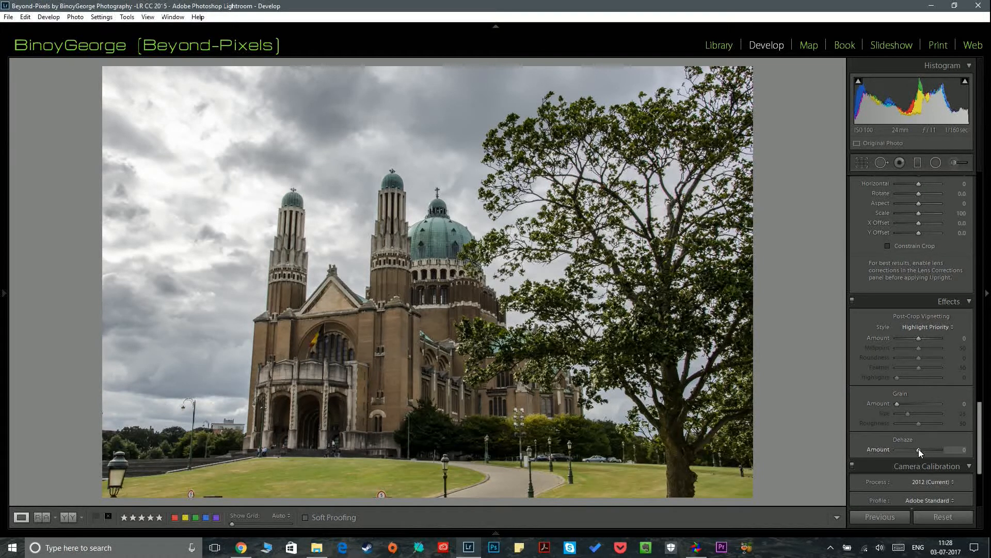
{"action": "left_click_drag", "start_coordinate": [919, 449], "coordinate": [938, 448]}
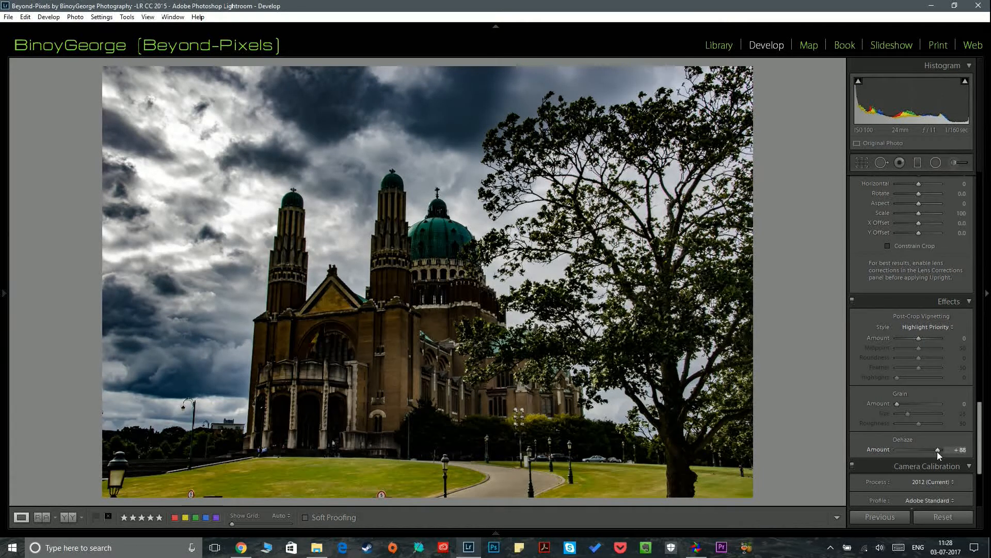
{"action": "left_click_drag", "start_coordinate": [939, 451], "coordinate": [941, 450]}
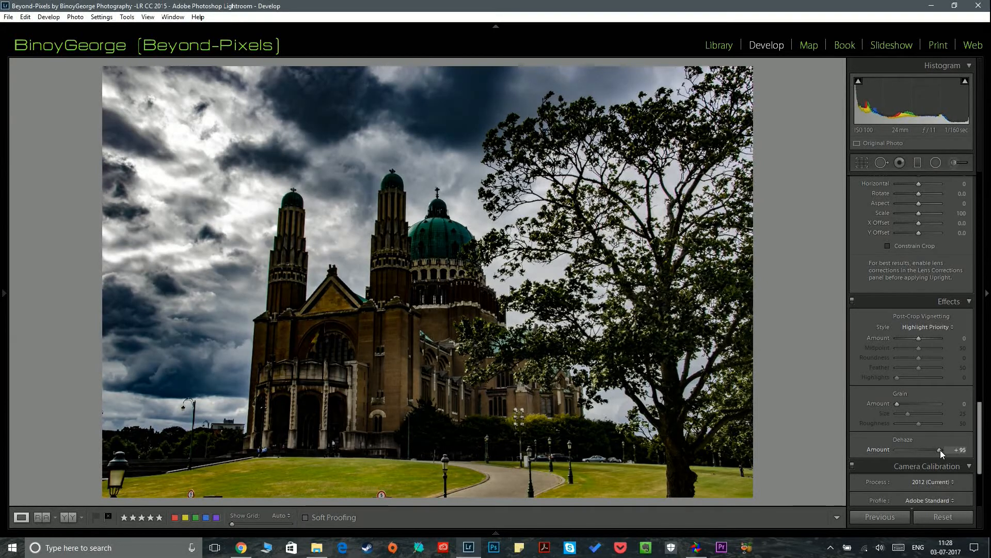
{"action": "double_click", "coordinate": [877, 451]}
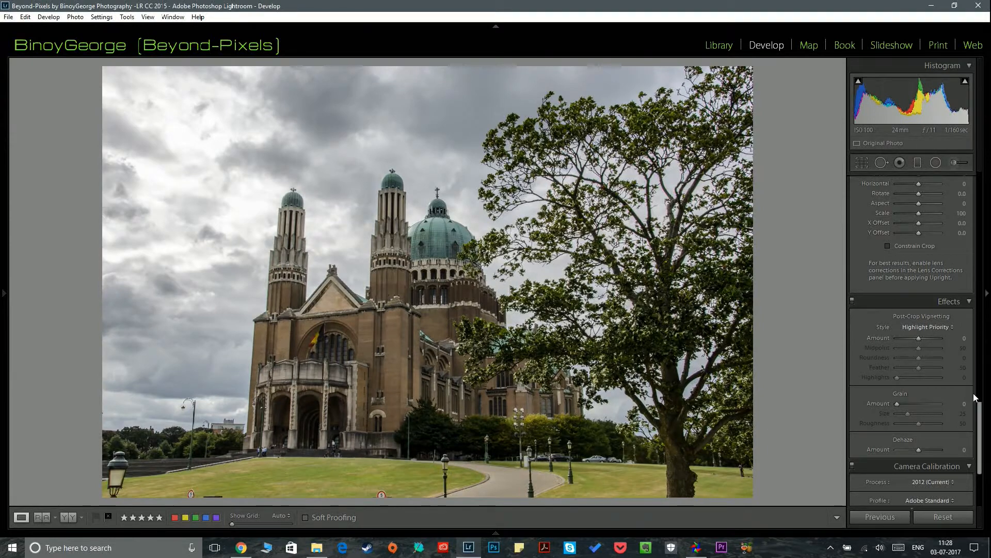
Start a new Graduated Filter with all its effect values reset and Exposure set to -1.52
{"action": "left_click_drag", "start_coordinate": [979, 418], "coordinate": [986, 188]}
{"action": "left_click", "coordinate": [986, 189]}
{"action": "left_click", "coordinate": [986, 189]}
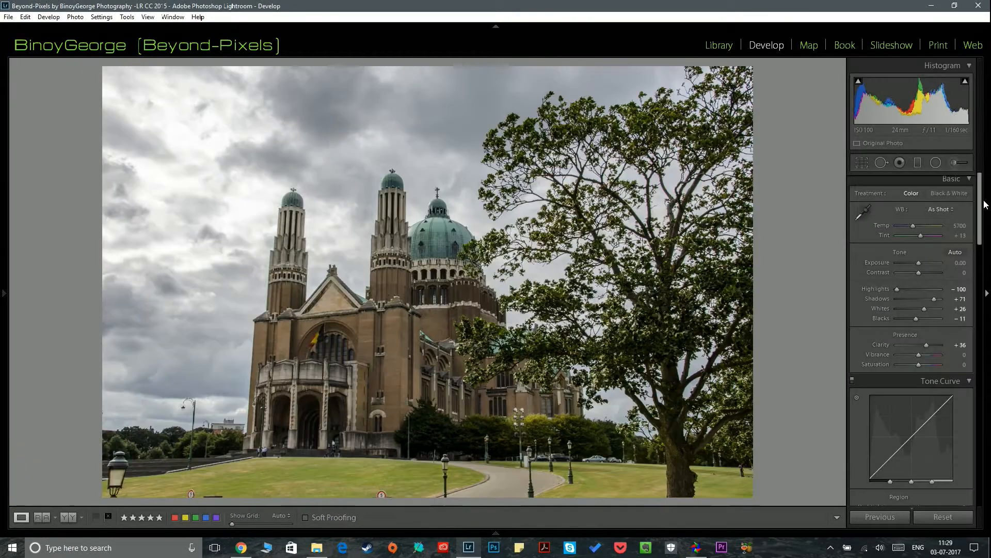
{"action": "left_click", "coordinate": [918, 163]}
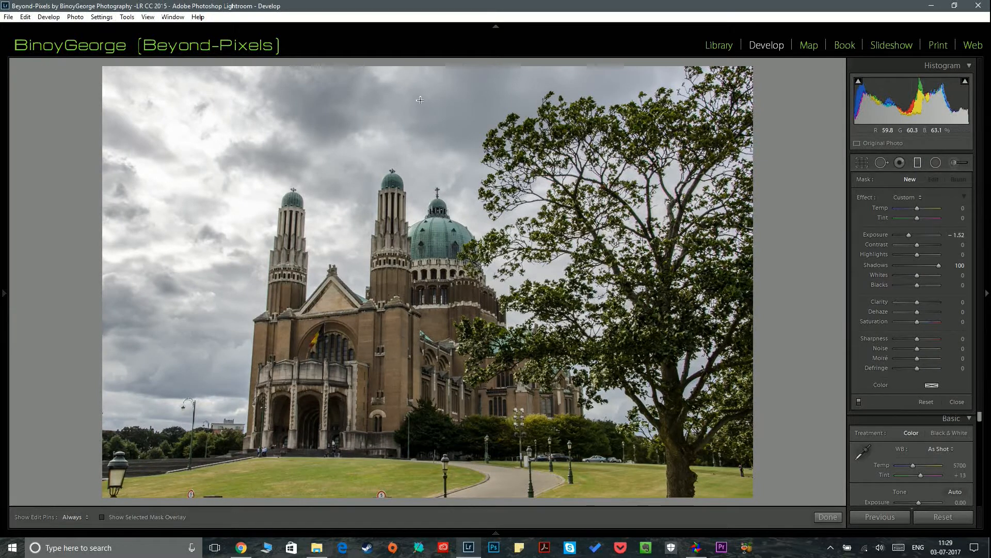
{"action": "double_click", "coordinate": [866, 197]}
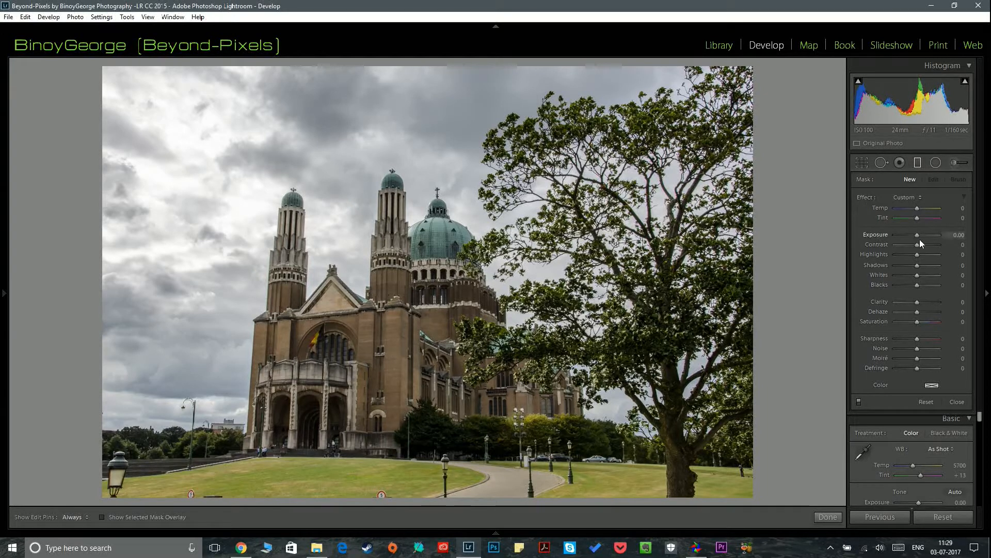
{"action": "left_click_drag", "start_coordinate": [917, 234], "coordinate": [908, 236]}
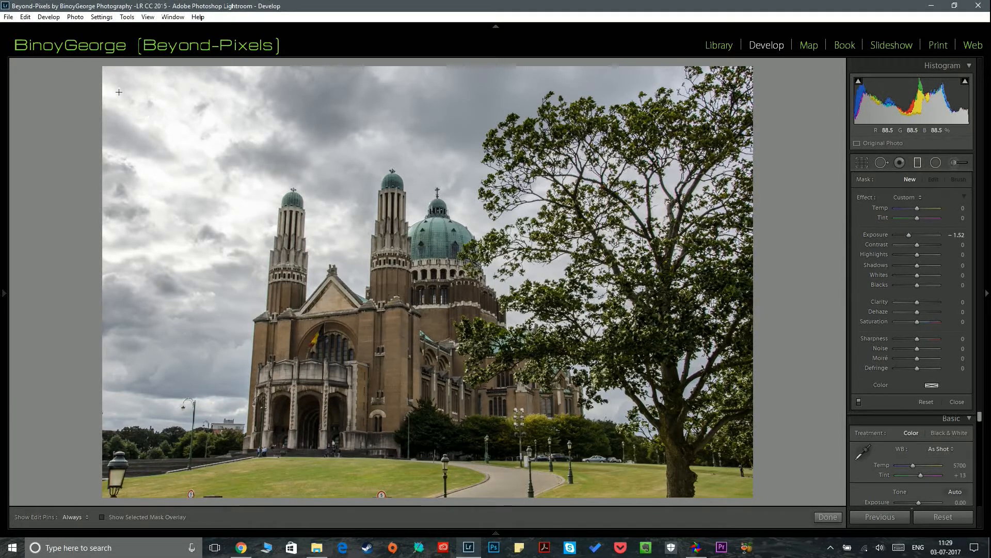
Draw a diagonal gradient from the sky's upper-left corner down to the church entrance, and set its Exposure to -2.29
{"action": "mouse_move", "coordinate": [128, 104]}
{"action": "left_mouse_down"}
{"action": "mouse_move", "coordinate": [302, 278]}
{"action": "mouse_move", "coordinate": [279, 330]}
{"action": "mouse_move", "coordinate": [295, 355]}
{"action": "mouse_move", "coordinate": [289, 428]}
{"action": "mouse_move", "coordinate": [296, 434]}
{"action": "mouse_move", "coordinate": [306, 405]}
{"action": "mouse_move", "coordinate": [316, 406]}
{"action": "left_mouse_up"}
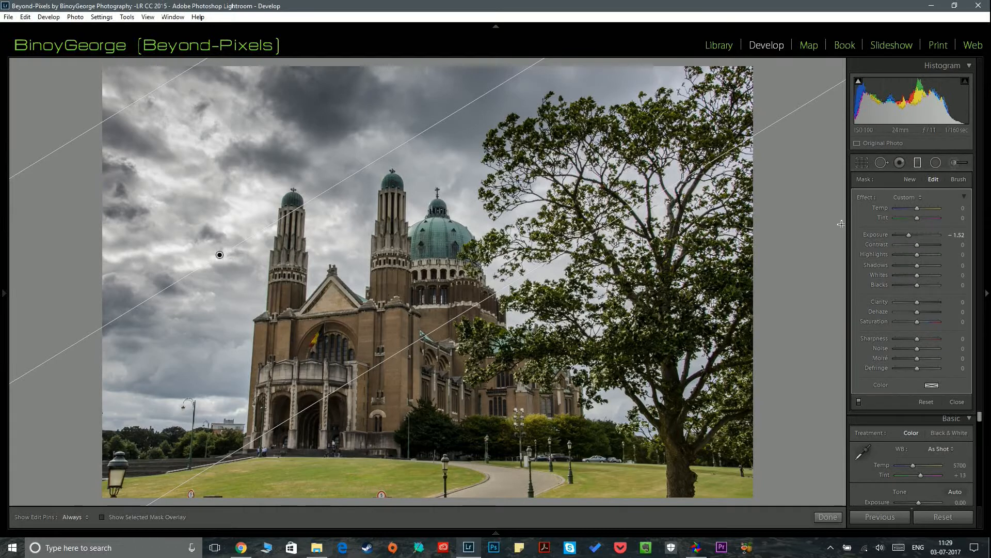
{"action": "left_click_drag", "start_coordinate": [908, 234], "coordinate": [906, 234]}
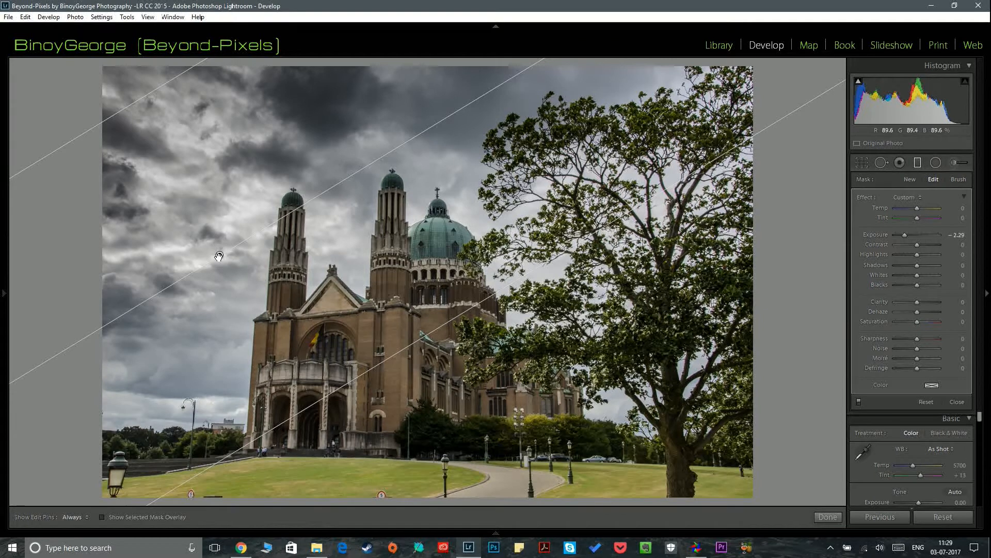
Move the gradient slightly toward the church and set its Shadows to 100, Whites to 55 and Dehaze to 7
{"action": "left_click_drag", "start_coordinate": [216, 254], "coordinate": [234, 268]}
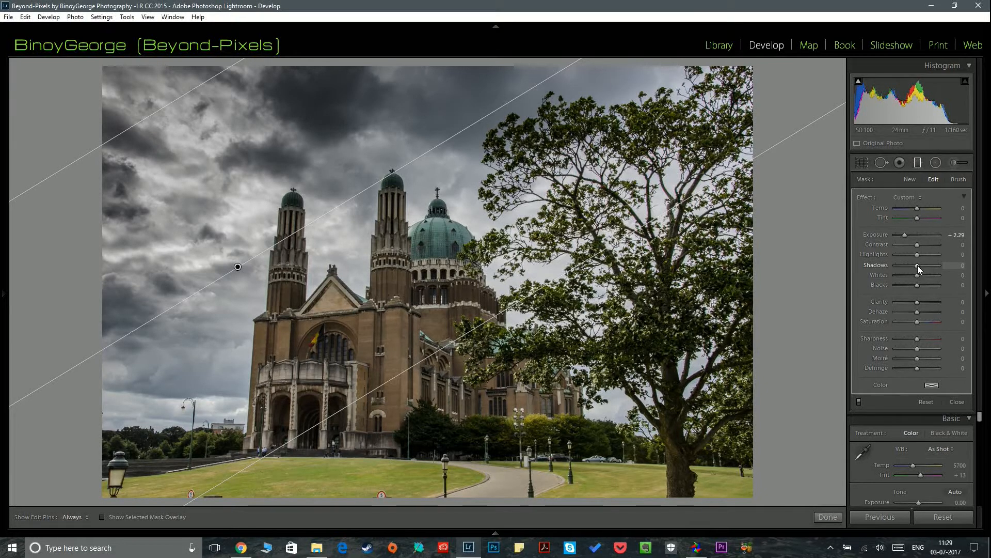
{"action": "left_click_drag", "start_coordinate": [918, 265], "coordinate": [944, 268]}
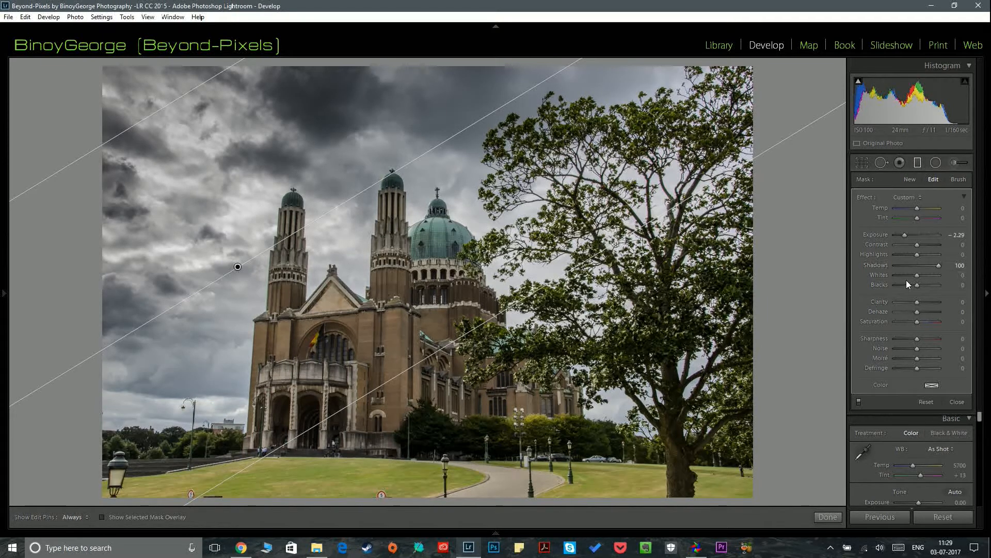
{"action": "mouse_move", "coordinate": [917, 273]}
{"action": "left_mouse_down"}
{"action": "mouse_move", "coordinate": [933, 278]}
{"action": "mouse_move", "coordinate": [917, 286]}
{"action": "left_mouse_up"}
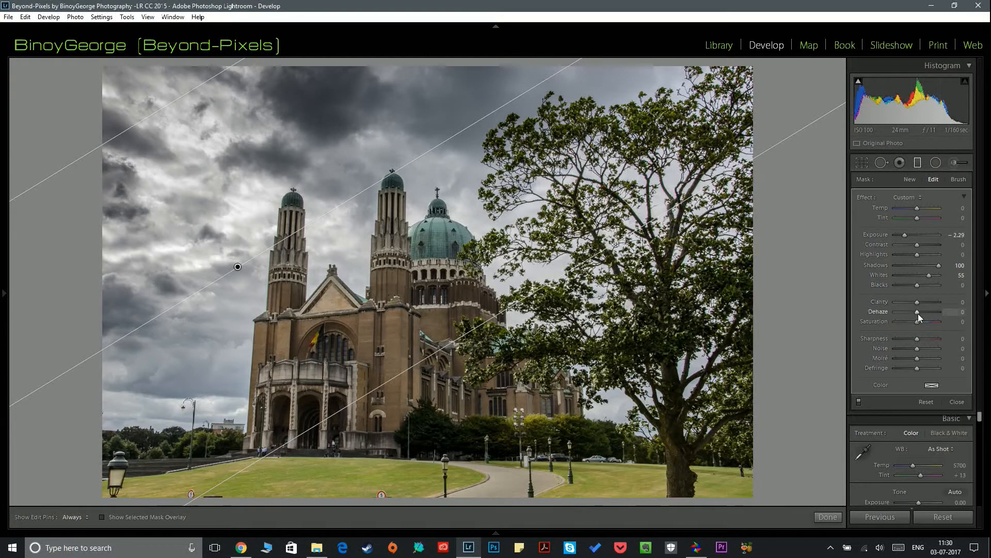
{"action": "left_click_drag", "start_coordinate": [918, 313], "coordinate": [921, 315]}
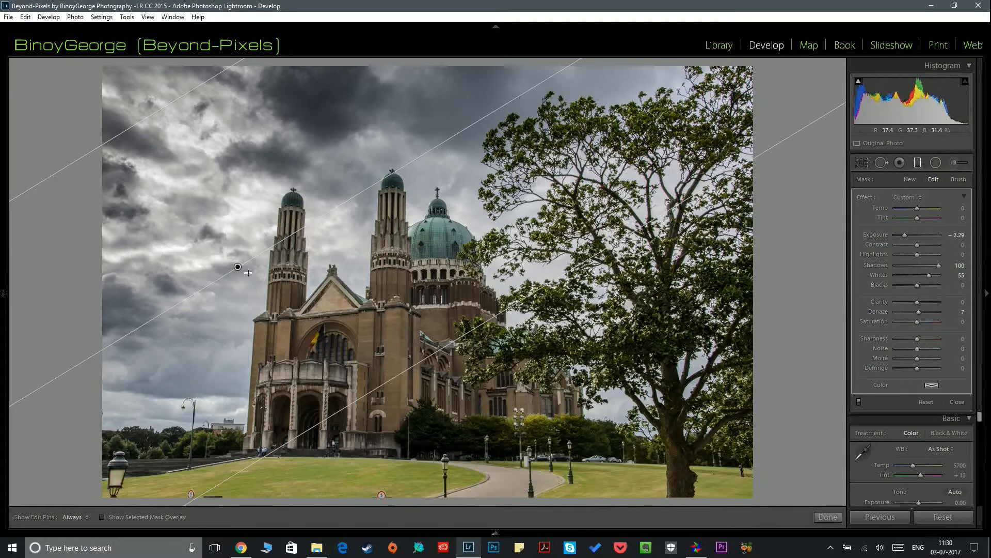
Shift the gradient farther down, widen its transition toward the sky's upper-left corner, and set its Dehaze to 60
{"action": "left_click_drag", "start_coordinate": [238, 268], "coordinate": [262, 296]}
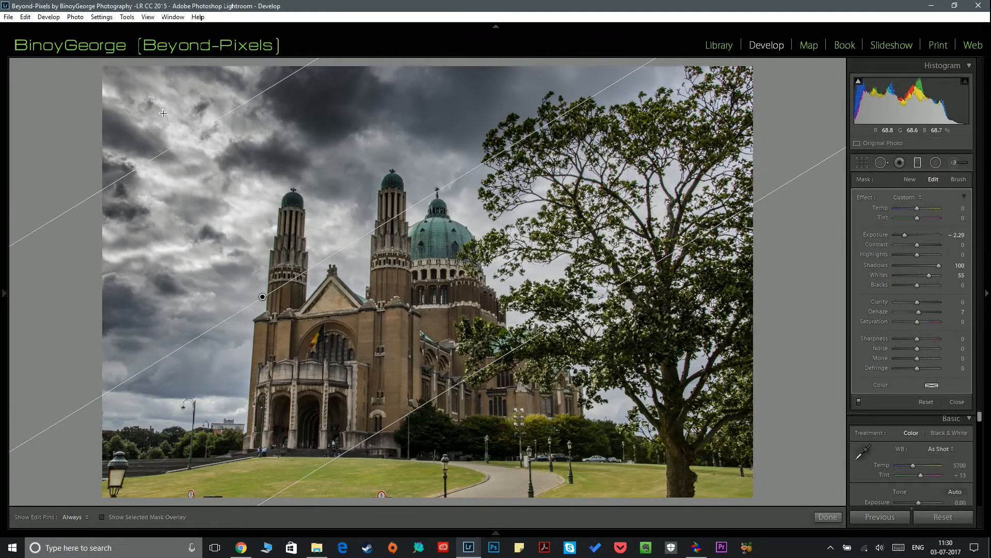
{"action": "left_click_drag", "start_coordinate": [186, 141], "coordinate": [106, 62]}
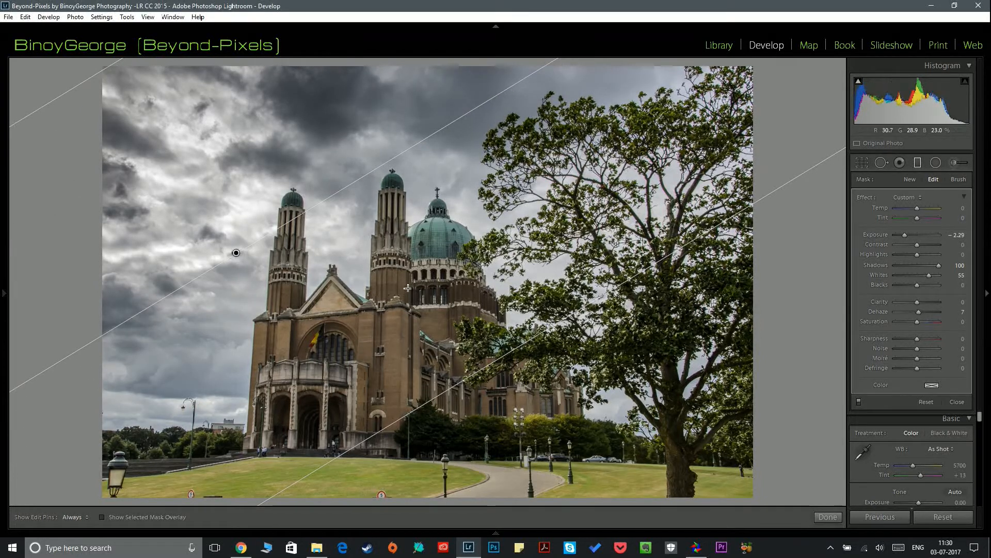
{"action": "left_click_drag", "start_coordinate": [917, 309], "coordinate": [931, 314]}
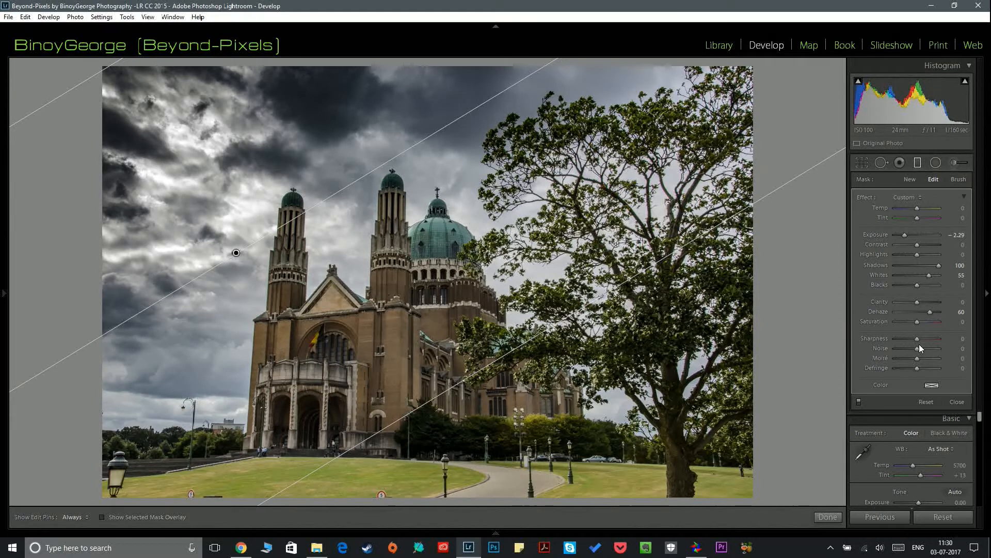
Erase the graduated filter from both church towers, the facade and the dome area with a size 5.0 Erase brush
{"action": "left_click", "coordinate": [959, 178]}
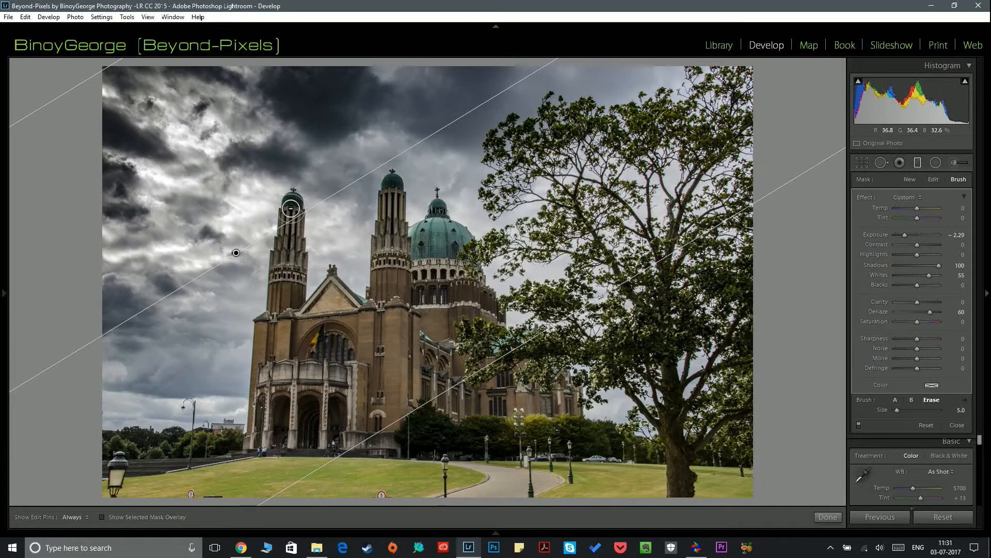
{"action": "key", "text": "h"}
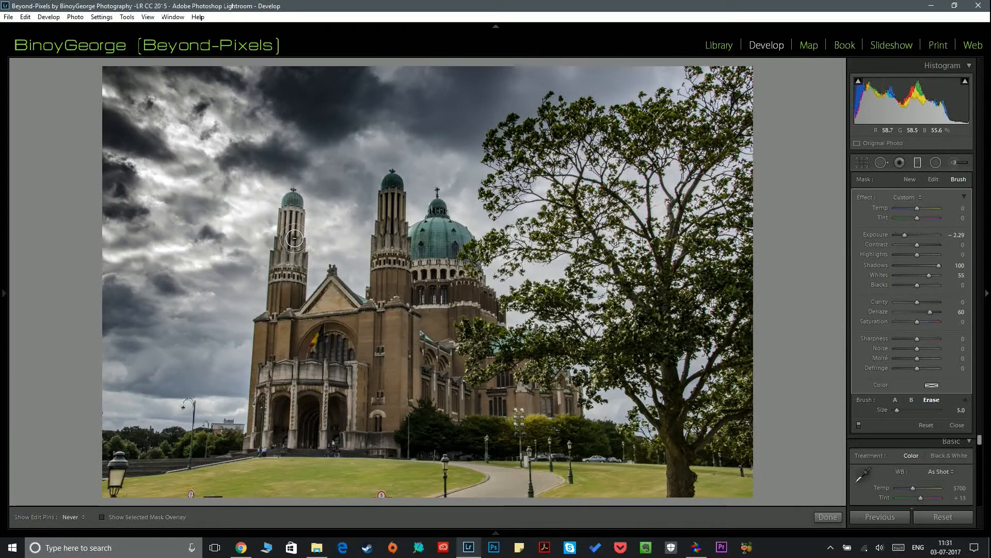
{"action": "left_click_drag", "start_coordinate": [297, 307], "coordinate": [287, 279]}
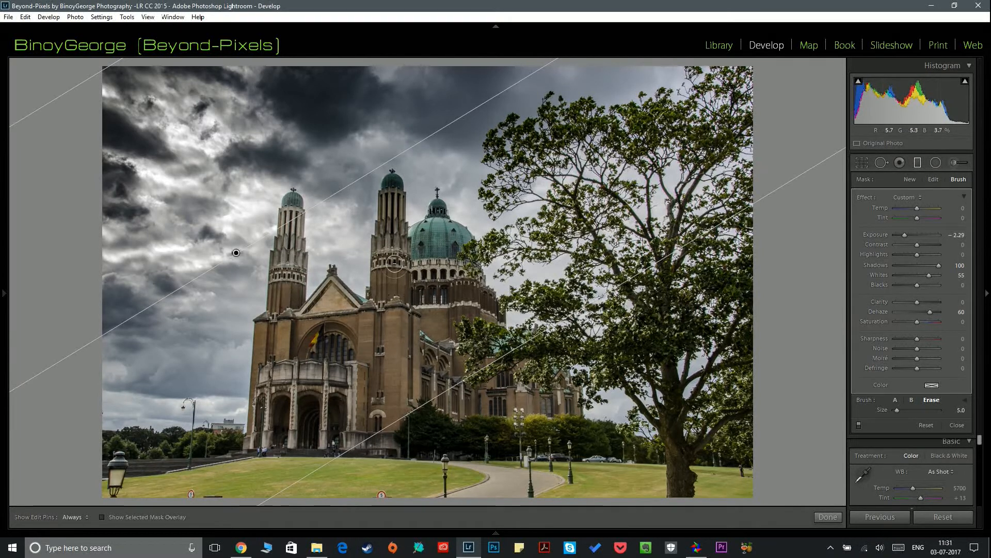
{"action": "left_click_drag", "start_coordinate": [392, 260], "coordinate": [395, 187]}
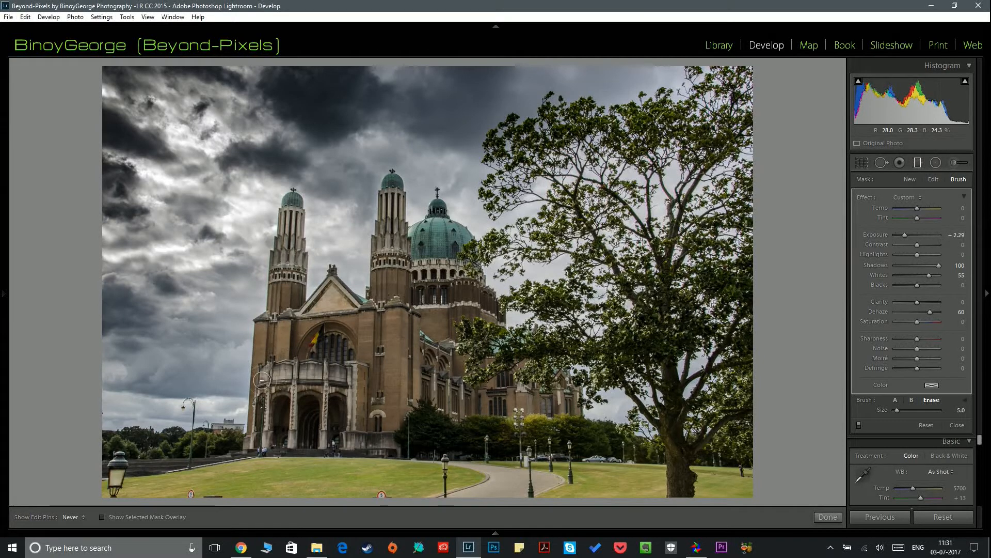
{"action": "mouse_move", "coordinate": [263, 403]}
{"action": "left_mouse_down"}
{"action": "mouse_move", "coordinate": [328, 340]}
{"action": "mouse_move", "coordinate": [370, 328]}
{"action": "mouse_move", "coordinate": [352, 412]}
{"action": "mouse_move", "coordinate": [380, 366]}
{"action": "mouse_move", "coordinate": [385, 393]}
{"action": "mouse_move", "coordinate": [414, 339]}
{"action": "mouse_move", "coordinate": [466, 287]}
{"action": "mouse_move", "coordinate": [435, 293]}
{"action": "mouse_move", "coordinate": [461, 293]}
{"action": "mouse_move", "coordinate": [426, 251]}
{"action": "mouse_move", "coordinate": [426, 283]}
{"action": "mouse_move", "coordinate": [431, 243]}
{"action": "mouse_move", "coordinate": [443, 267]}
{"action": "mouse_move", "coordinate": [423, 251]}
{"action": "mouse_move", "coordinate": [447, 286]}
{"action": "left_mouse_up"}
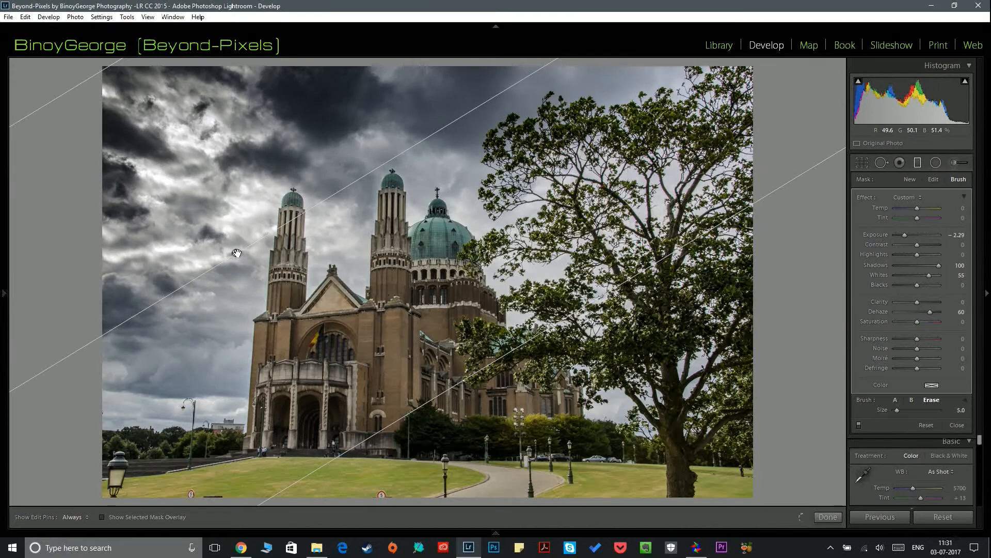
Inspect the erased areas with the mask overlay, view the church with and without edit pins, and close the graduated filter
{"action": "mouse_move", "coordinate": [237, 253]}
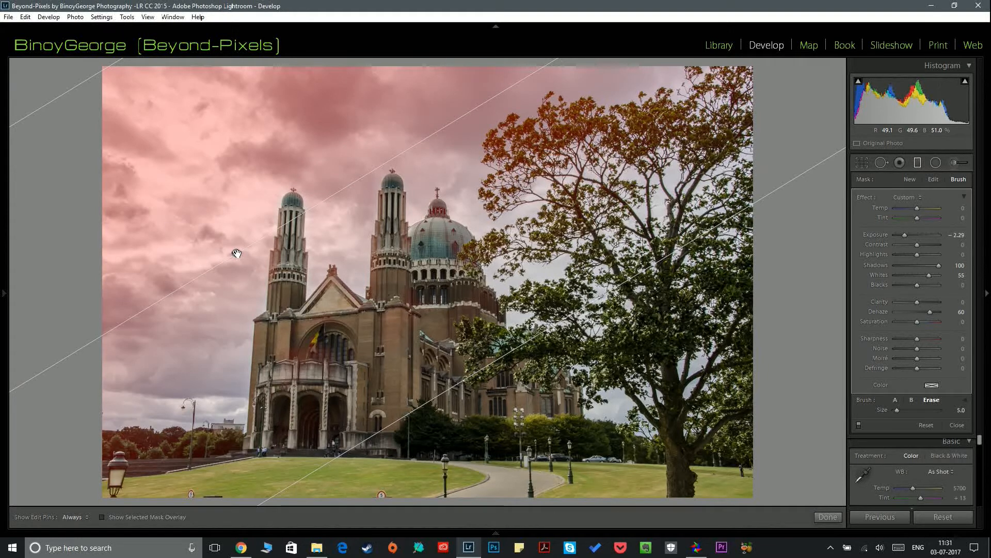
{"action": "key", "text": "h"}
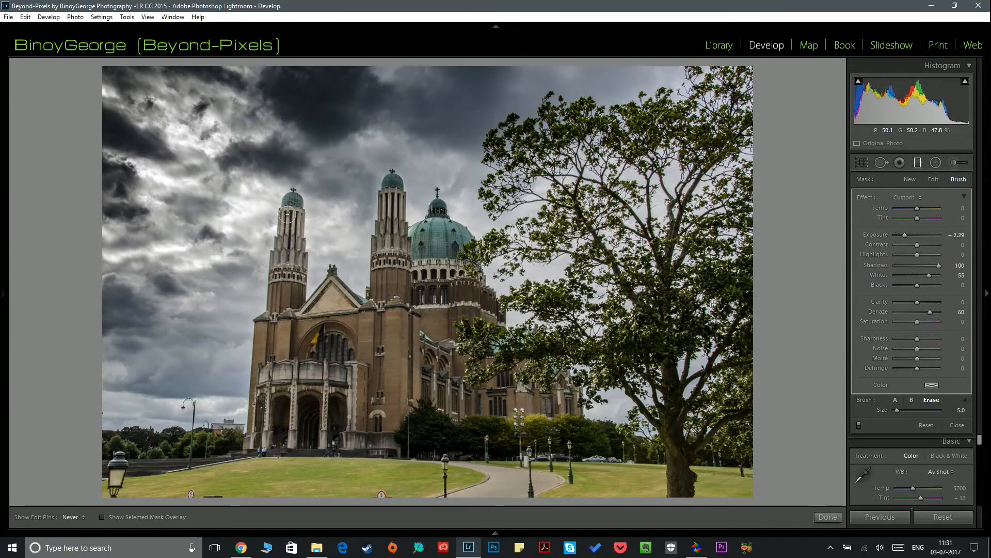
{"action": "key", "text": "h"}
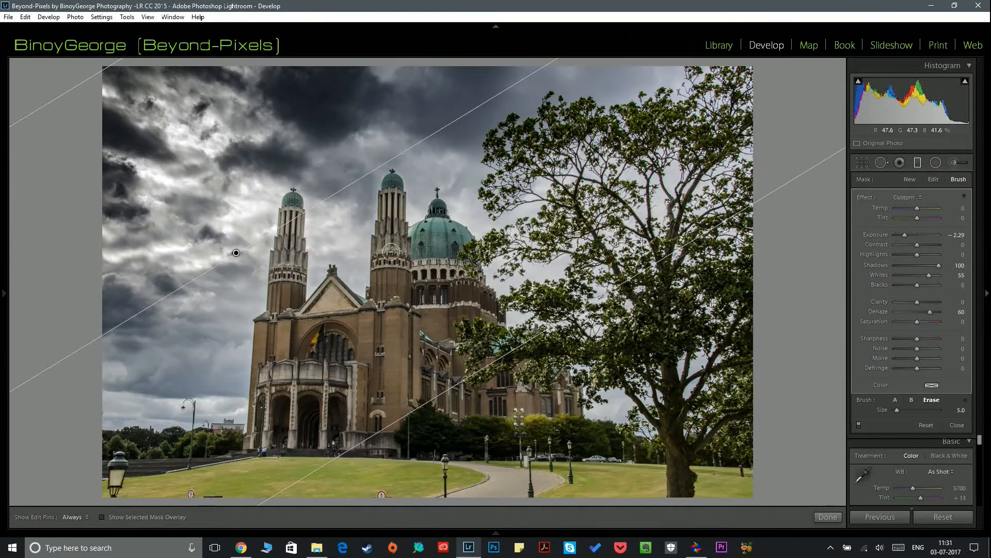
{"action": "key", "text": "h"}
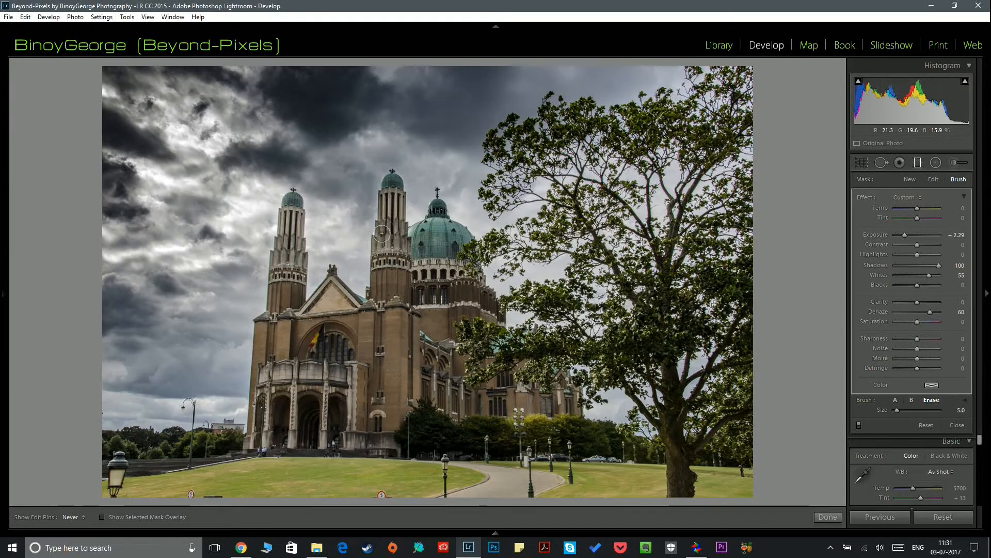
{"action": "key", "text": "h"}
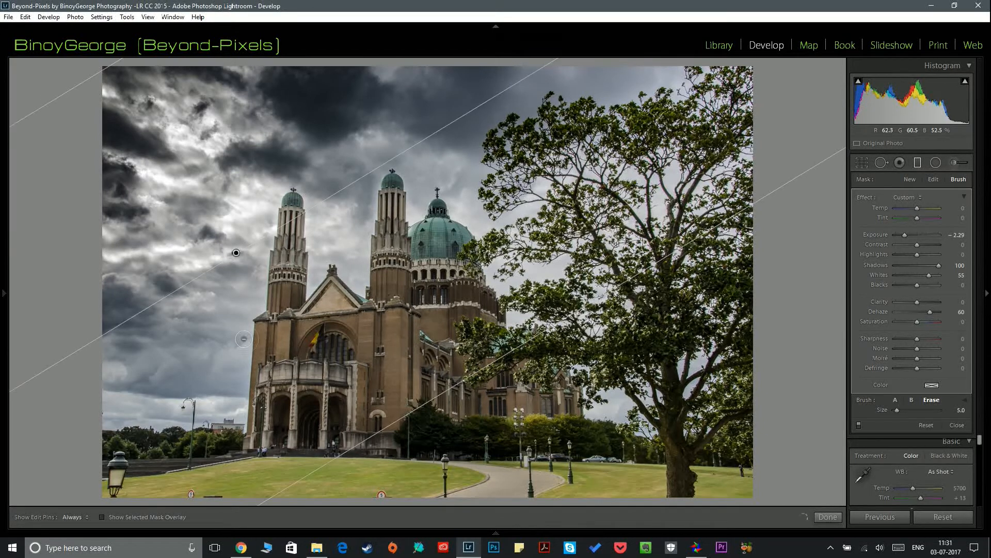
{"action": "key", "text": "h"}
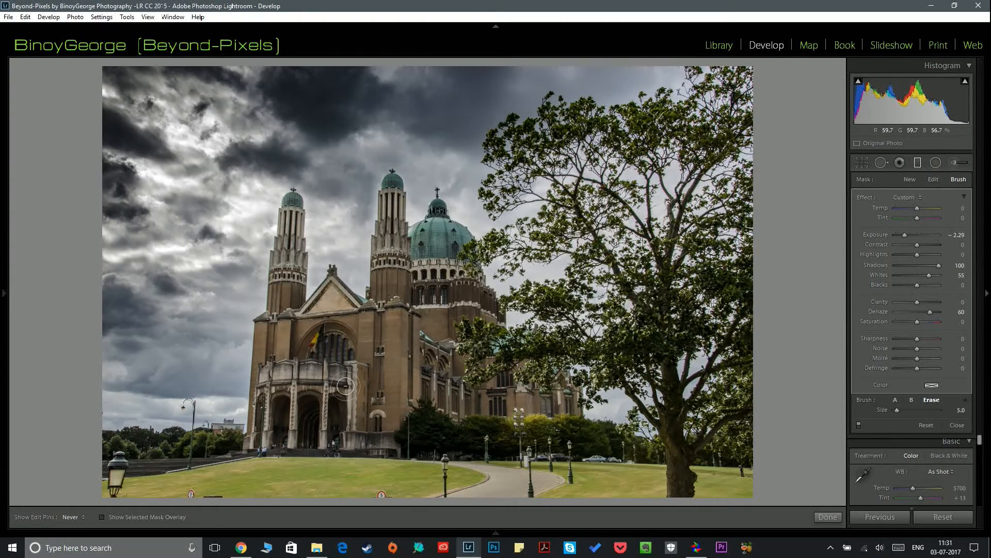
{"action": "key", "text": "h"}
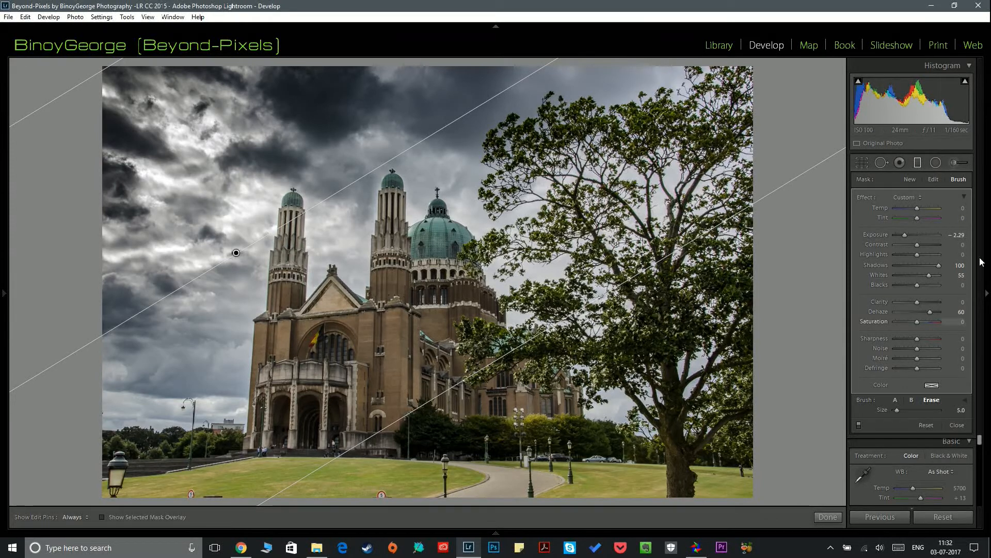
{"action": "left_click", "coordinate": [958, 425]}
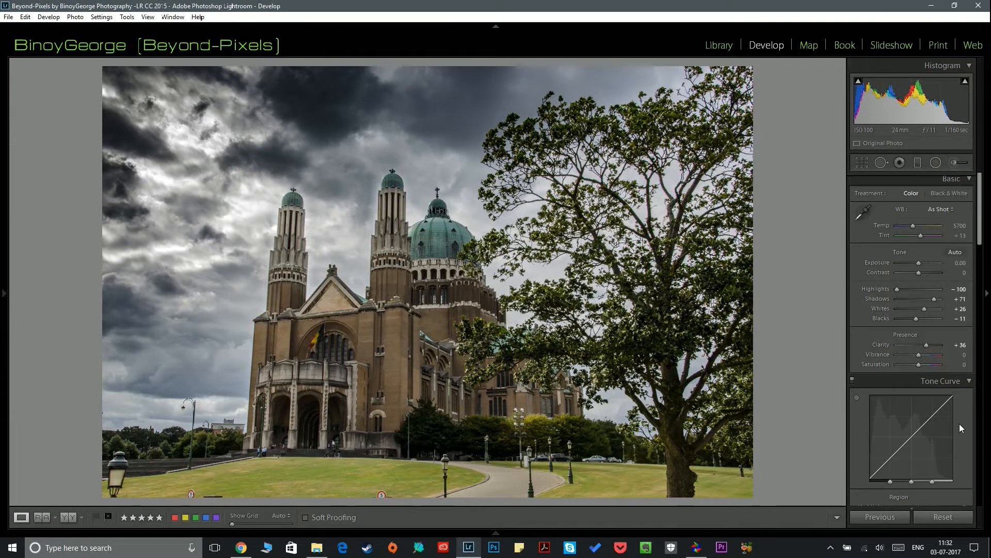
Inspect the tree branches up close for colour fringing, and enable Remove Chromatic Aberration and Profile Corrections
{"action": "left_click_drag", "start_coordinate": [981, 224], "coordinate": [981, 253]}
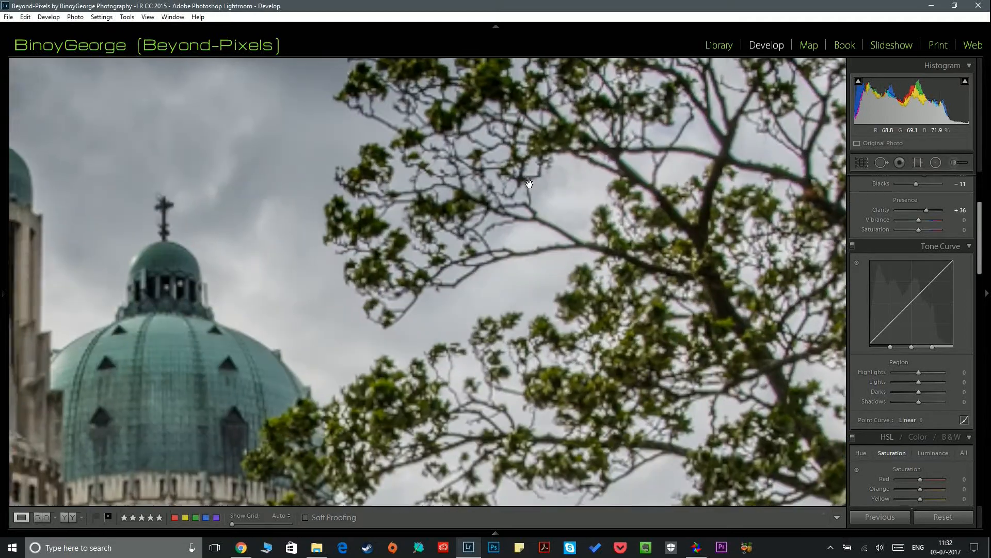
{"action": "left_click", "coordinate": [529, 184]}
{"action": "left_click_drag", "start_coordinate": [529, 184], "coordinate": [419, 339]}
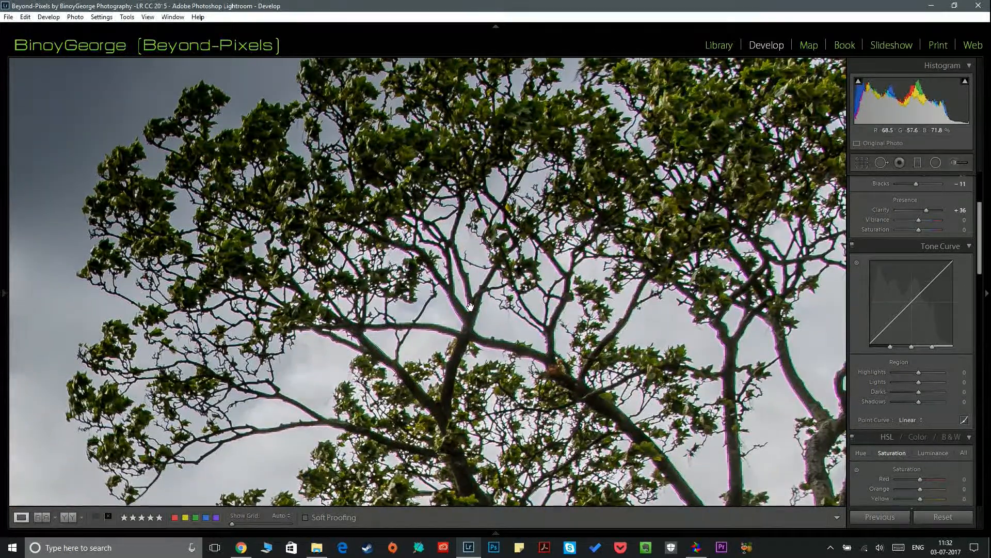
{"action": "left_click_drag", "start_coordinate": [754, 377], "coordinate": [652, 307]}
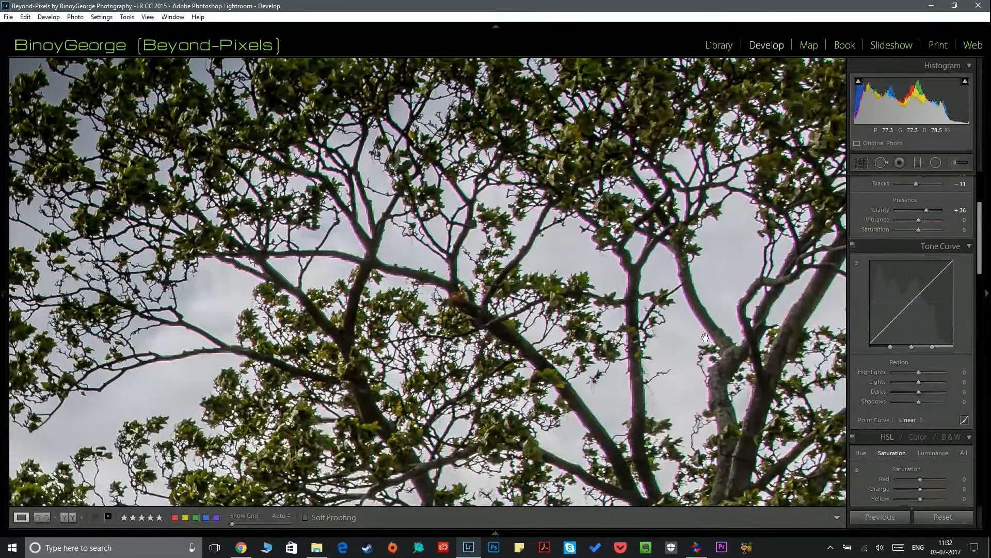
{"action": "left_click_drag", "start_coordinate": [702, 283], "coordinate": [585, 276]}
{"action": "left_click_drag", "start_coordinate": [583, 351], "coordinate": [563, 266]}
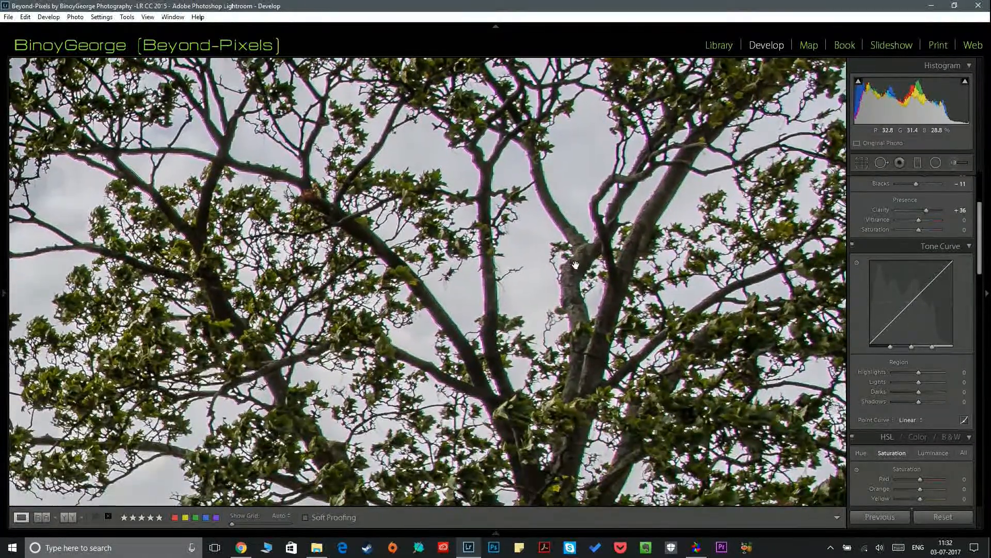
{"action": "left_click_drag", "start_coordinate": [982, 250], "coordinate": [988, 376]}
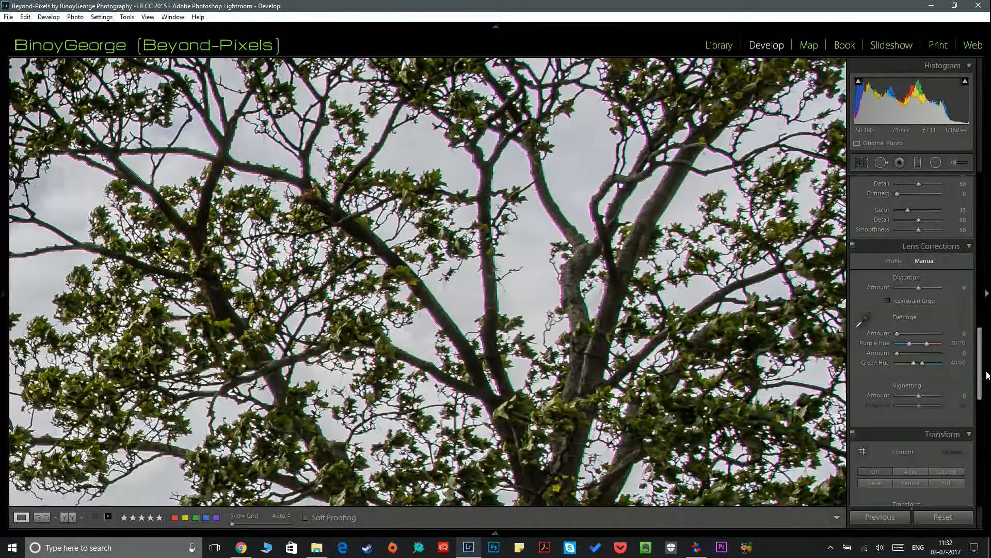
{"action": "left_click", "coordinate": [894, 261]}
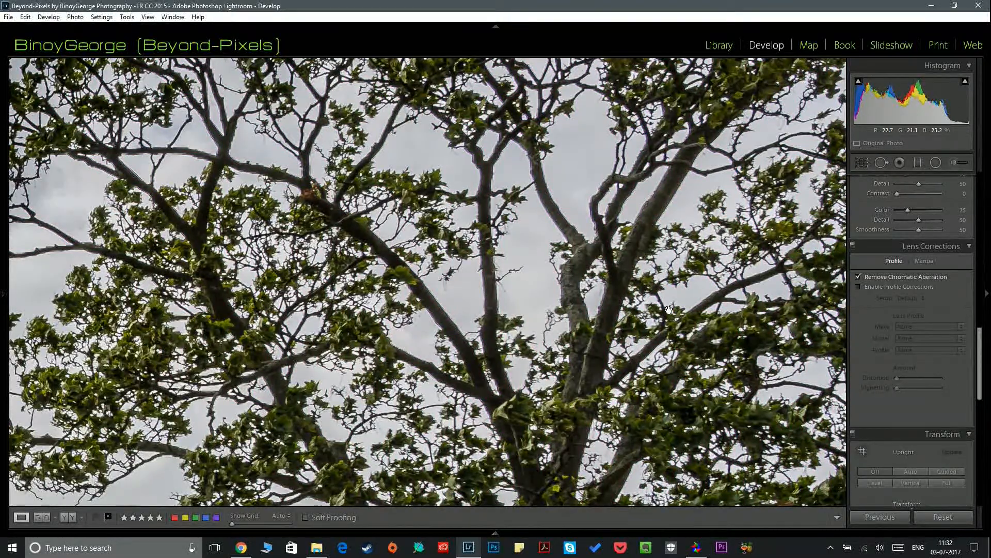
{"action": "left_click", "coordinate": [884, 287]}
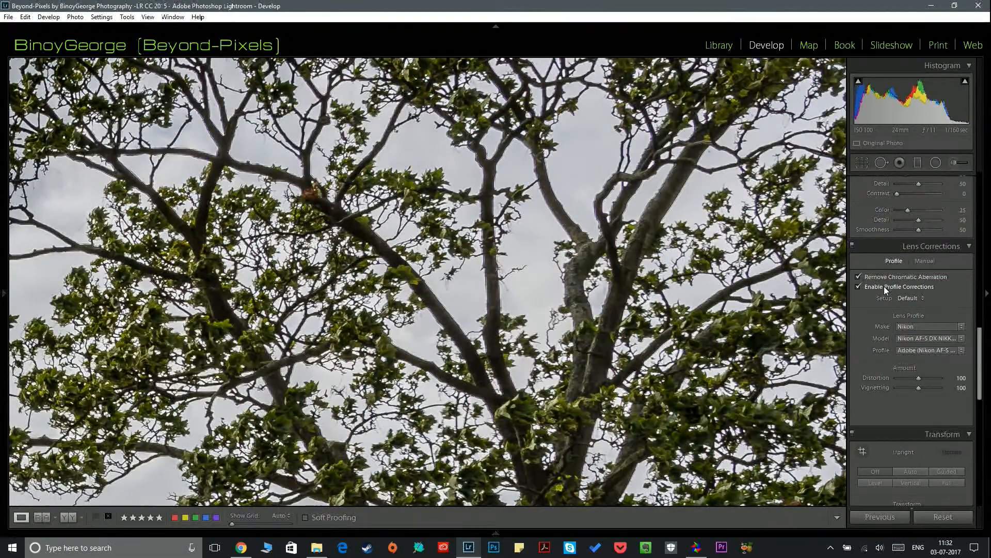
View the whole photo and set the Blue Primary Saturation in Camera Calibration to +60
{"action": "left_click", "coordinate": [576, 269]}
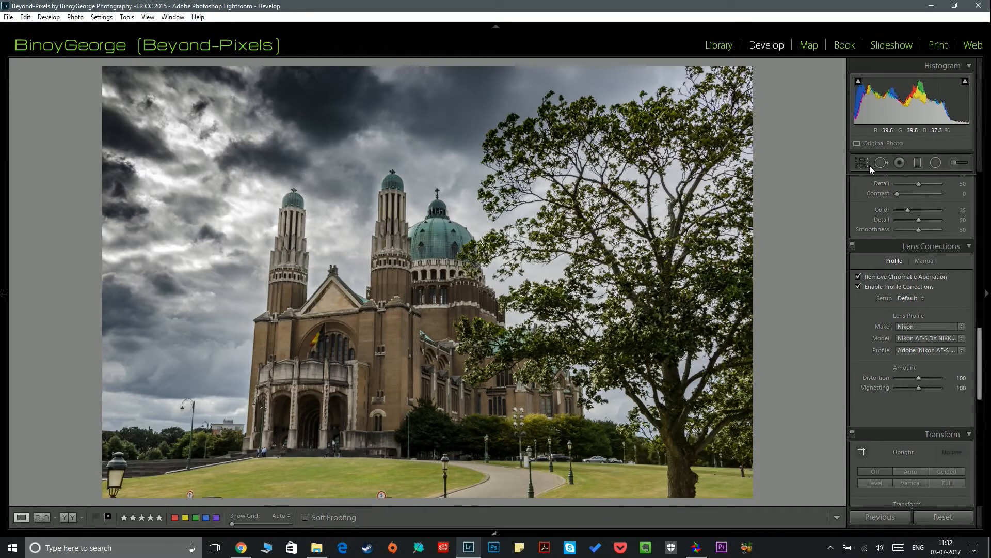
{"action": "left_click_drag", "start_coordinate": [980, 366], "coordinate": [986, 472]}
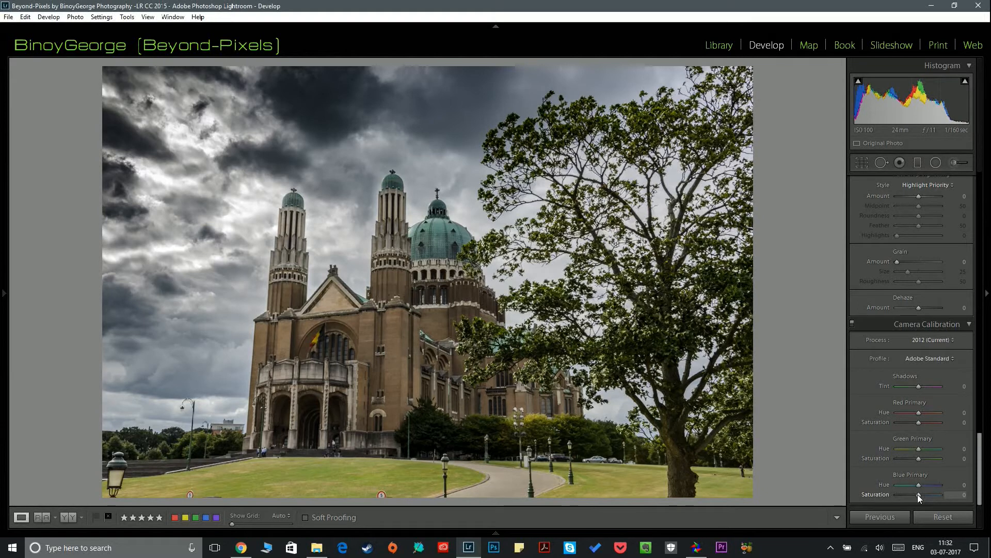
{"action": "left_click_drag", "start_coordinate": [920, 495], "coordinate": [934, 495]}
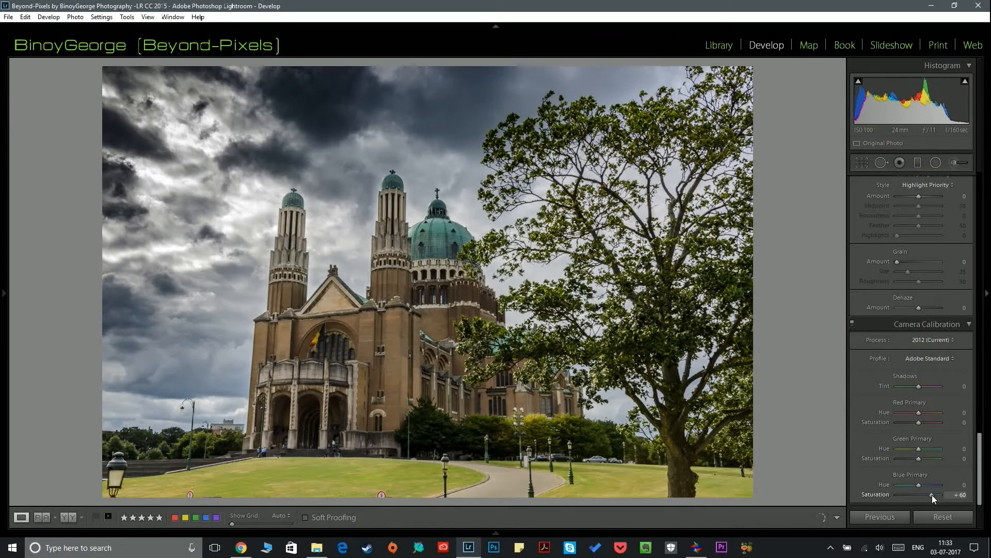
Add a post-crop vignette with Amount -21, Midpoint 93, Roundness +60 and Feather 100
{"action": "left_click_drag", "start_coordinate": [980, 448], "coordinate": [974, 427]}
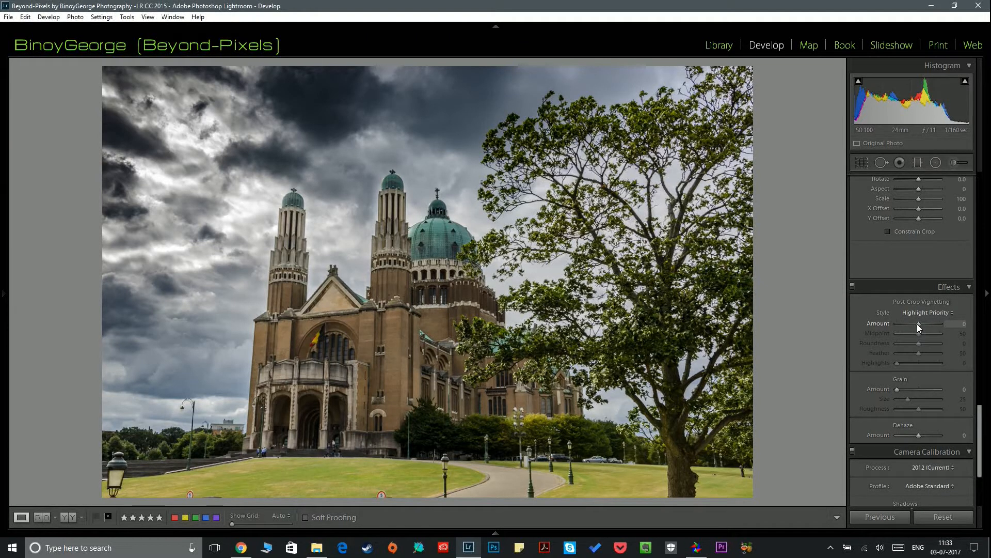
{"action": "left_click_drag", "start_coordinate": [917, 324], "coordinate": [913, 324]}
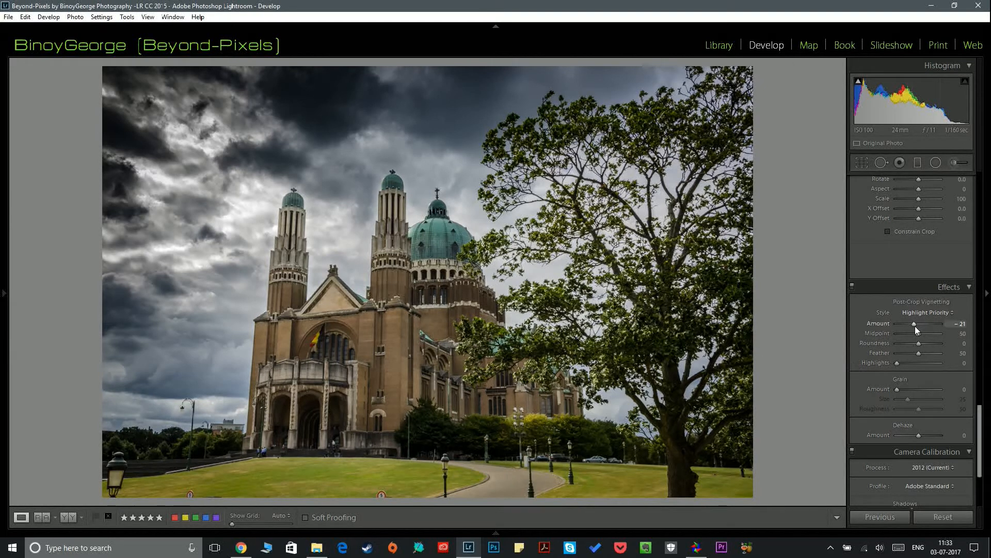
{"action": "left_click_drag", "start_coordinate": [914, 326], "coordinate": [914, 326]}
{"action": "left_click", "coordinate": [943, 523]}
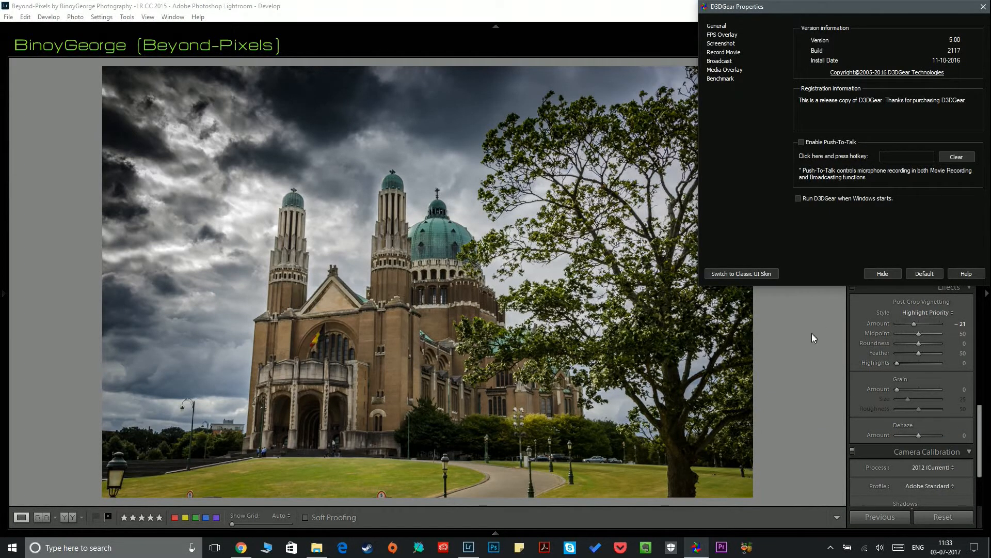
{"action": "left_click", "coordinate": [811, 334]}
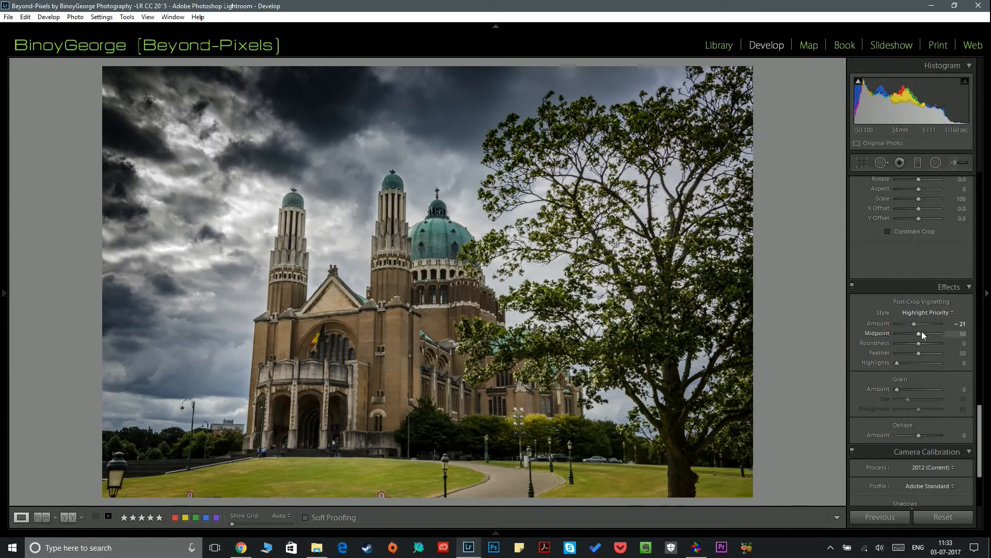
{"action": "left_click_drag", "start_coordinate": [918, 335], "coordinate": [949, 354]}
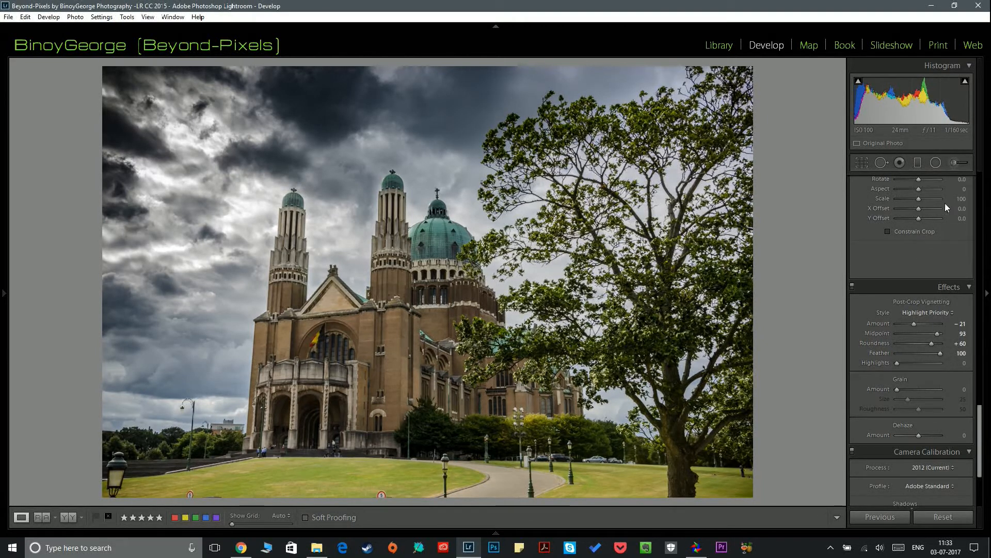
Crop the photo slightly at its original aspect ratio, excluding the lower-left lamp, and show the before and after versions side by side
{"action": "left_click", "coordinate": [862, 163]}
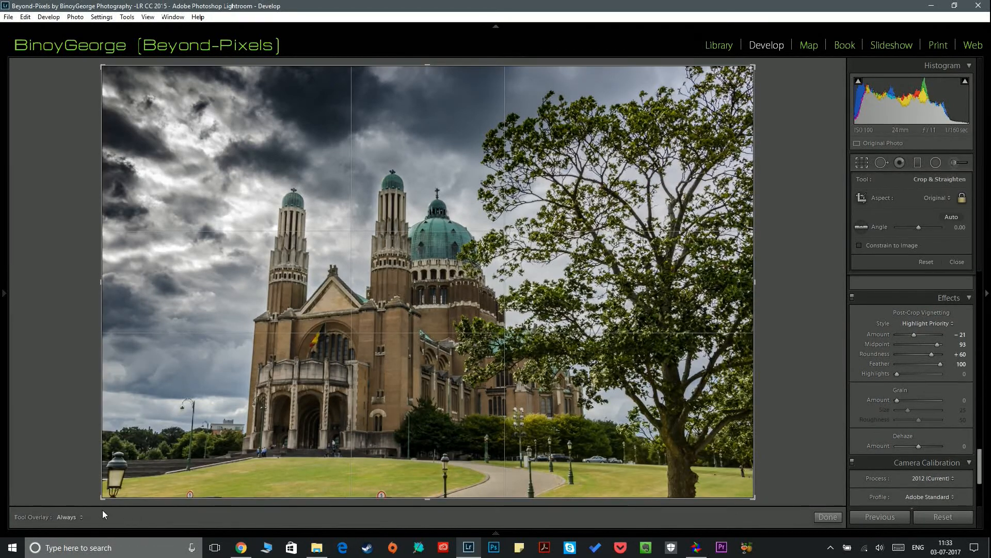
{"action": "left_click_drag", "start_coordinate": [102, 500], "coordinate": [121, 497]}
{"action": "left_click_drag", "start_coordinate": [164, 461], "coordinate": [165, 452]}
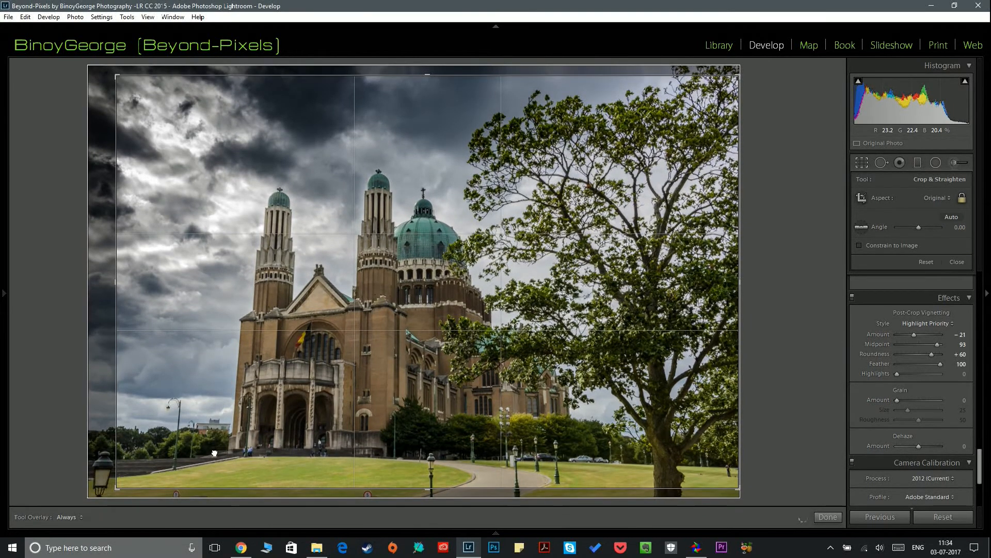
{"action": "left_click_drag", "start_coordinate": [214, 454], "coordinate": [214, 452]}
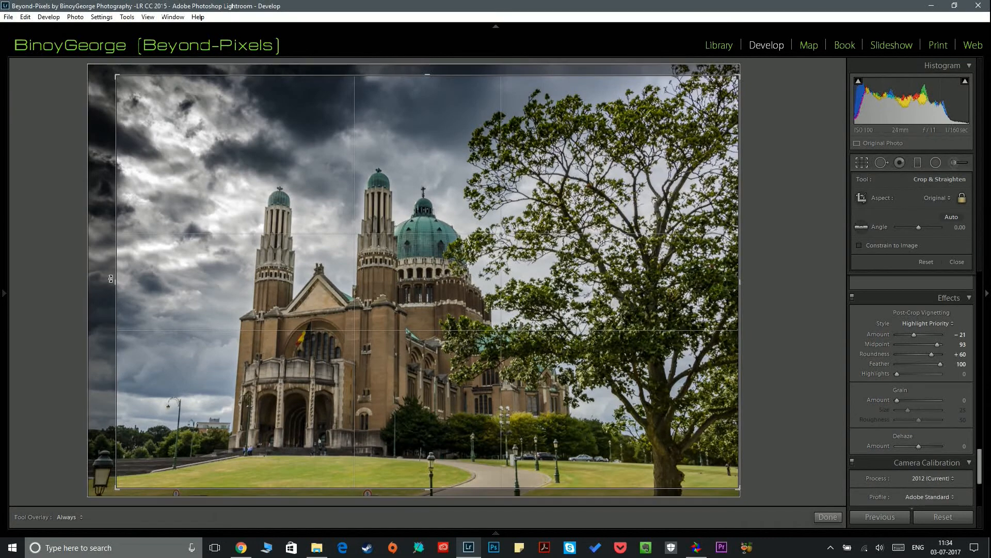
{"action": "key", "text": "Return"}
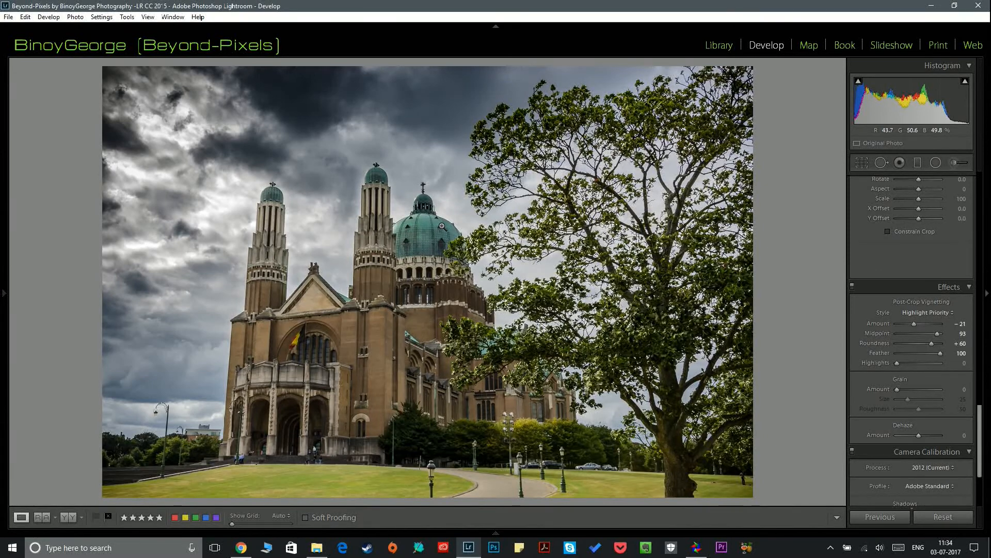
{"action": "key", "text": "y"}
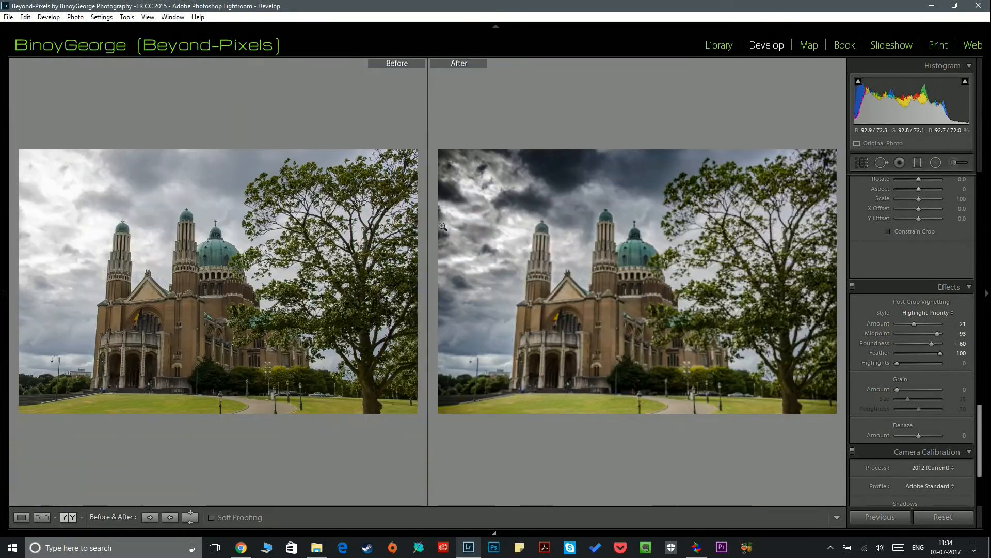